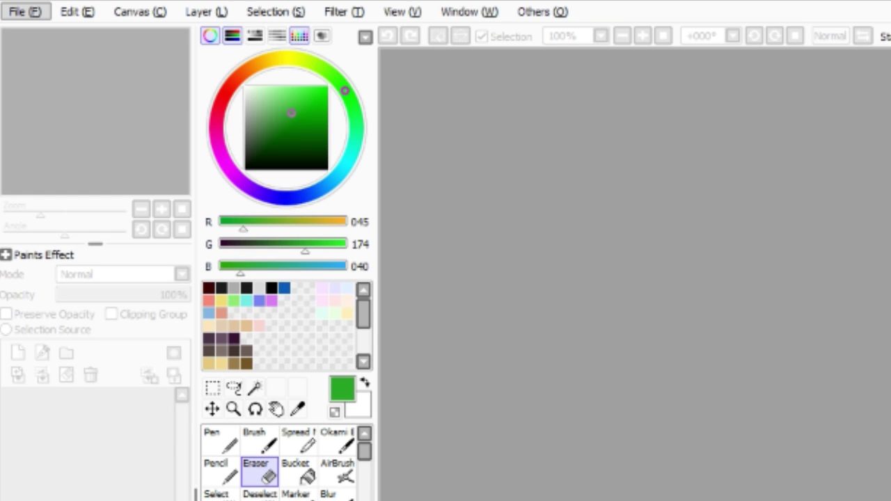
Create a new canvas 3200 pixels wide and 1800 pixels high at a resolution of 300 pixels per inch
click(26, 12)
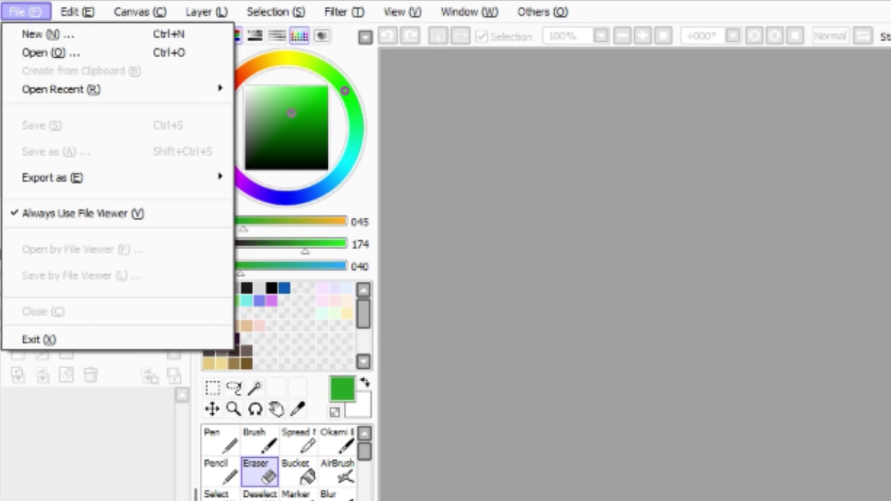
click(46, 34)
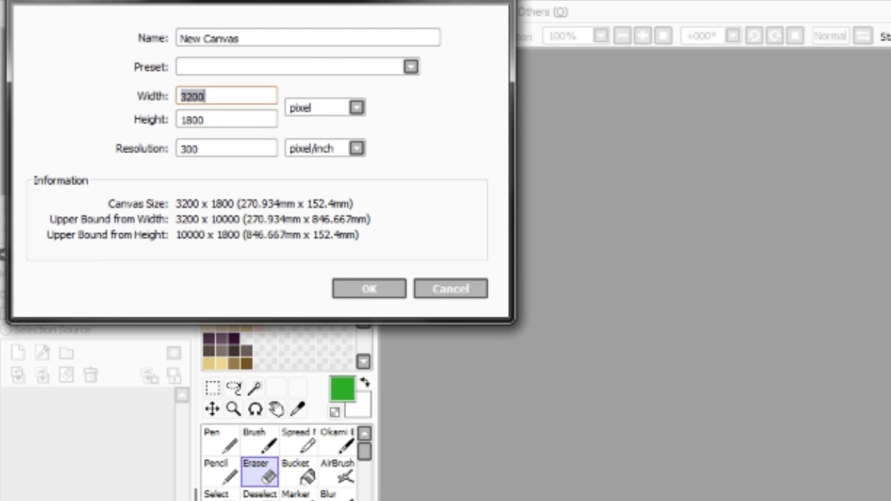
click(236, 96)
click(237, 120)
click(237, 97)
key(Tab)
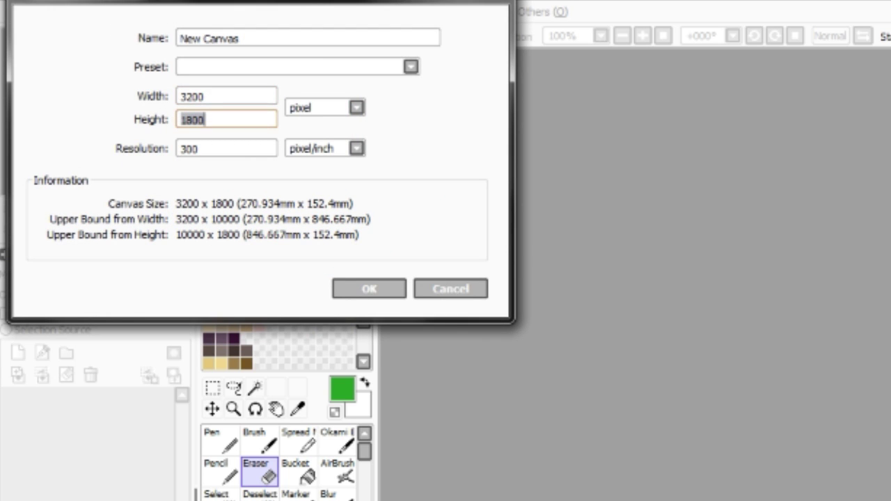
drag(220, 97, 216, 120)
key(Tab)
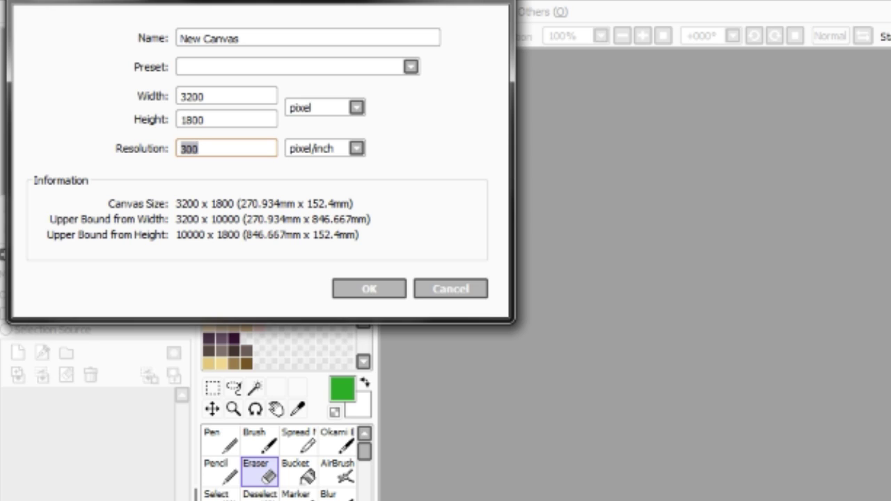
click(200, 148)
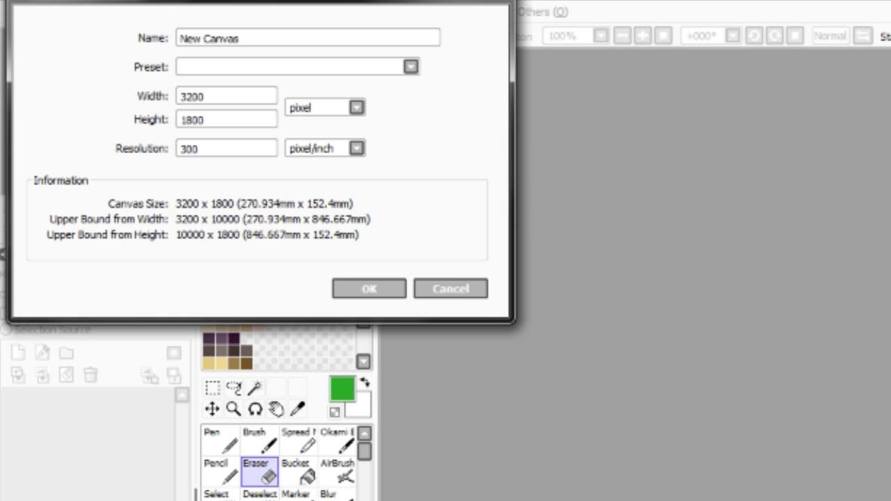
key(Return)
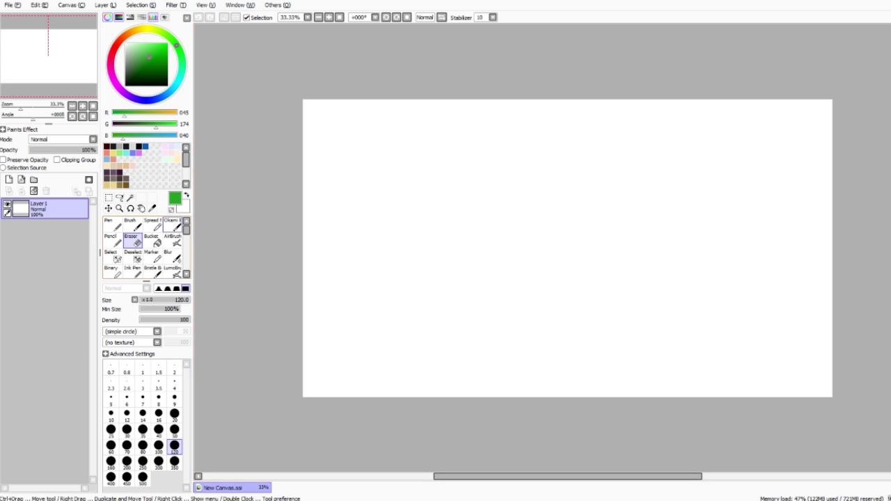
Examine the settings of the Pen, Brush, Pencil, Eraser, Bucket, Spread and Okami drawing tools
click(110, 224)
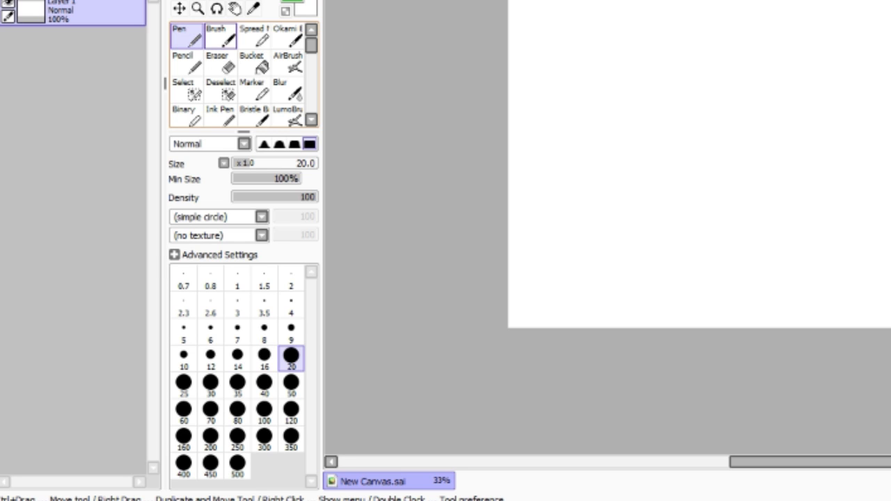
click(221, 36)
click(186, 63)
click(221, 63)
click(254, 63)
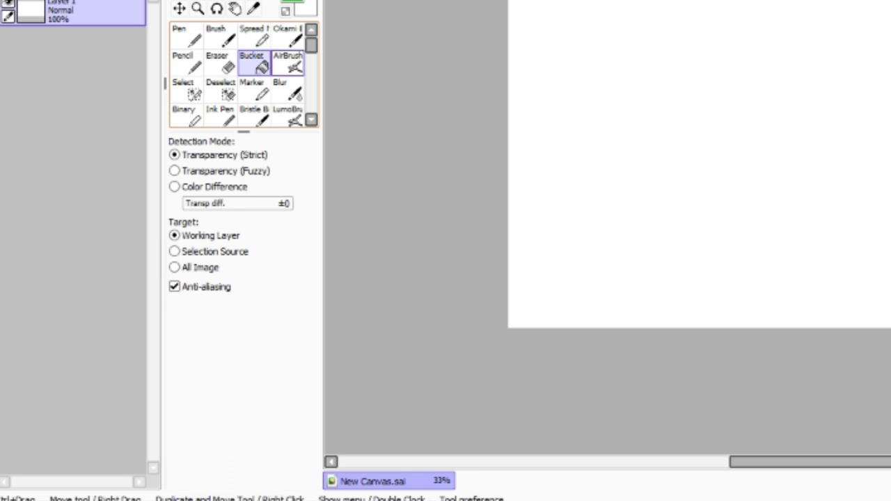
drag(311, 46, 311, 57)
scroll(311, 45, up, 3)
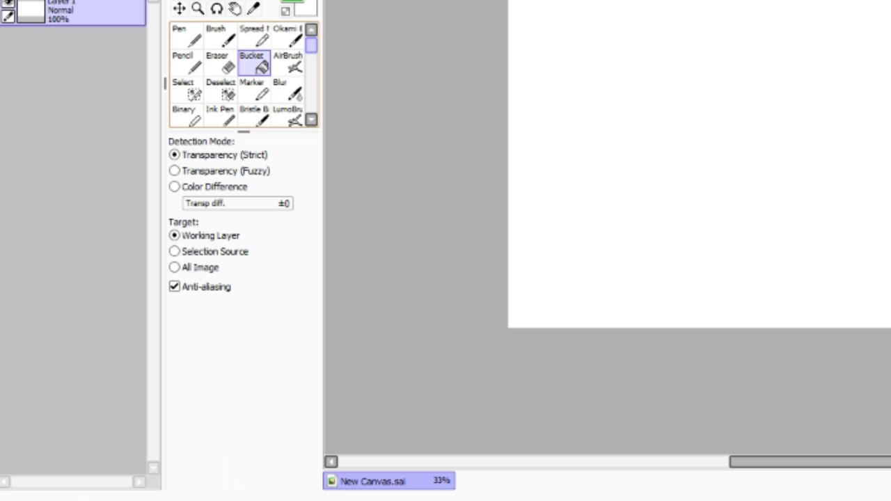
click(254, 35)
click(287, 35)
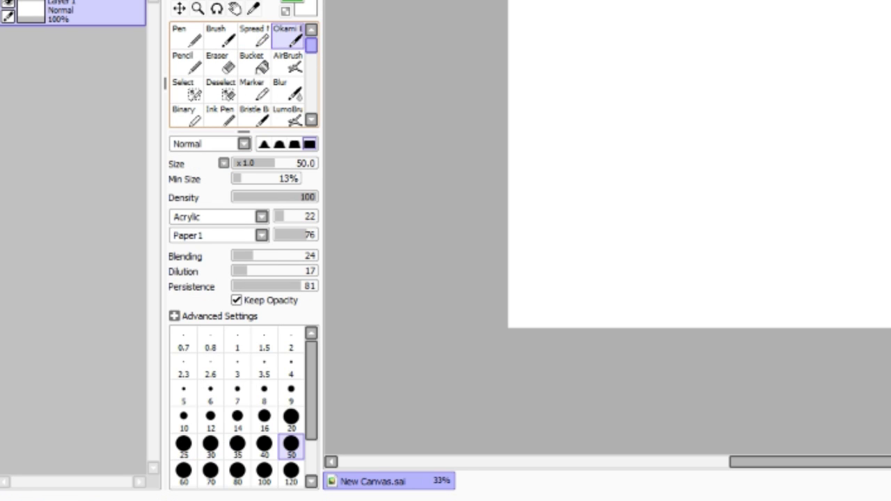
scroll(287, 42, down, 2)
scroll(287, 42, up, 2)
Select the Brush tool and look through its available brush shapes and textures
click(220, 36)
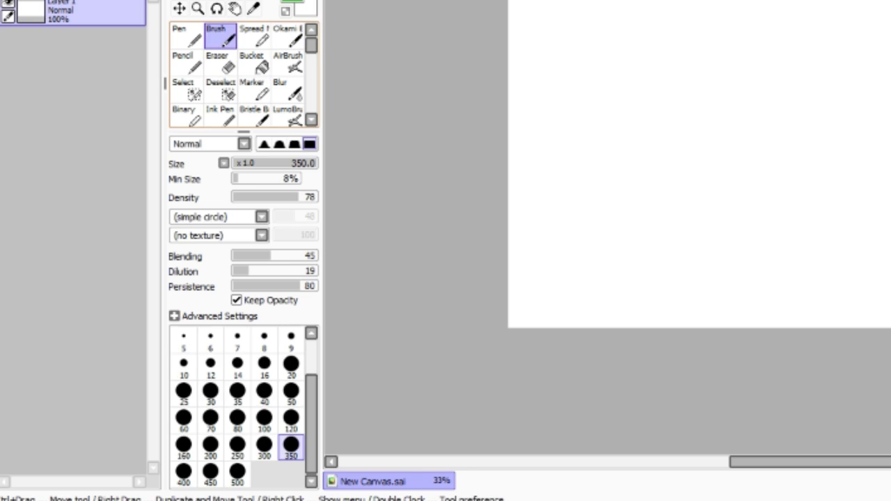
click(260, 216)
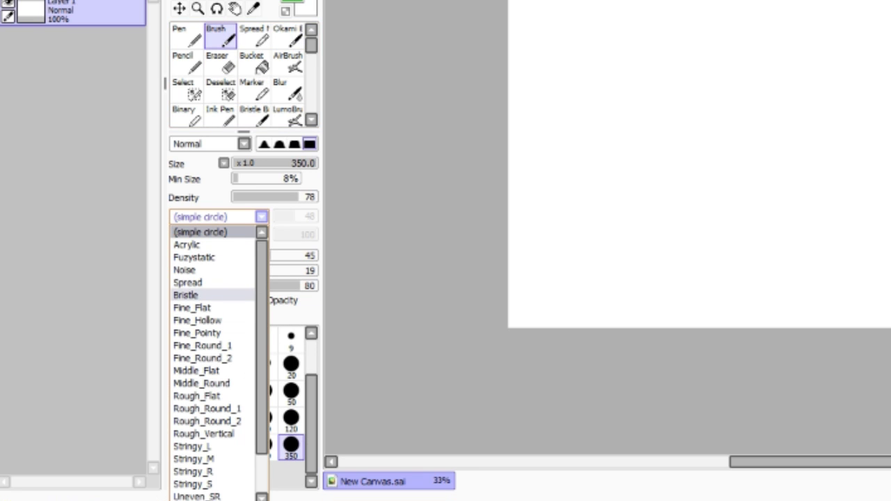
scroll(213, 361, down, 1)
scroll(213, 362, up, 1)
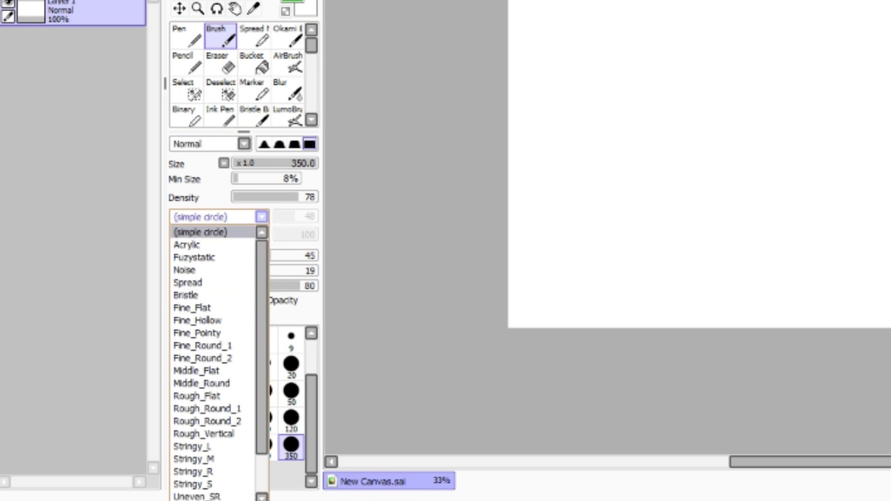
click(261, 217)
click(261, 235)
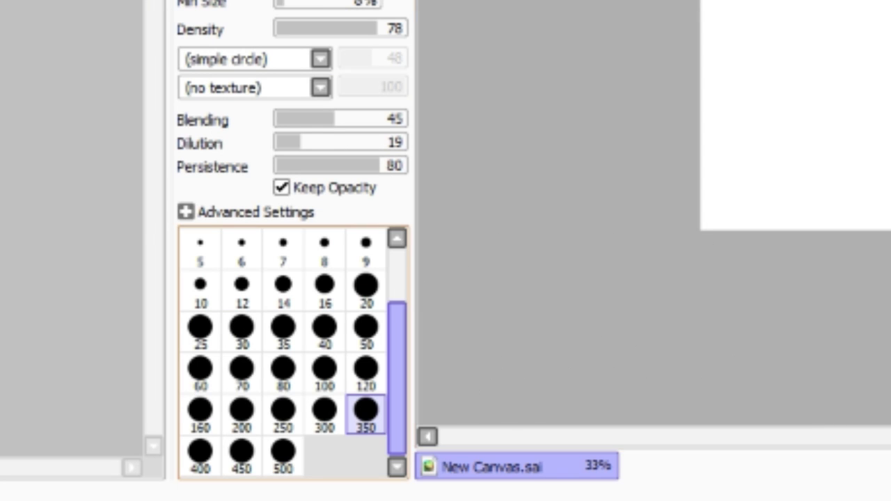
Set the brush size to 500 and paint a broad green test stroke, clearing it from the canvas
drag(311, 404, 311, 367)
click(200, 249)
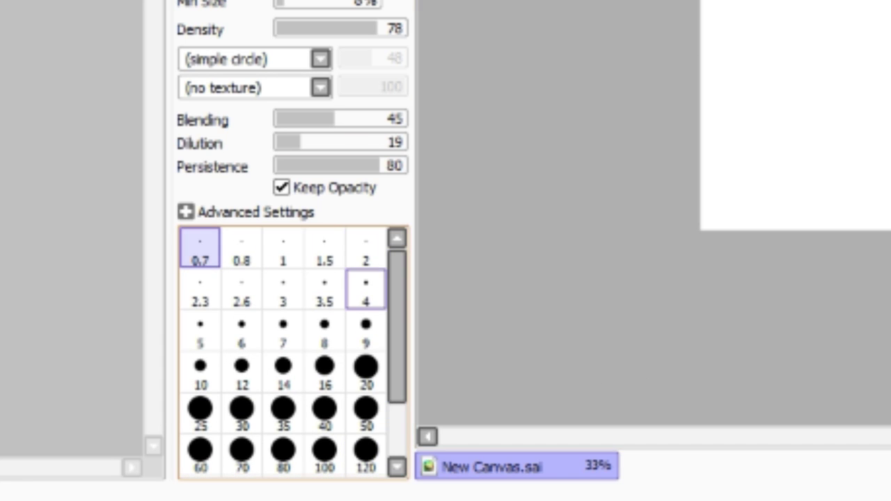
drag(397, 327, 397, 380)
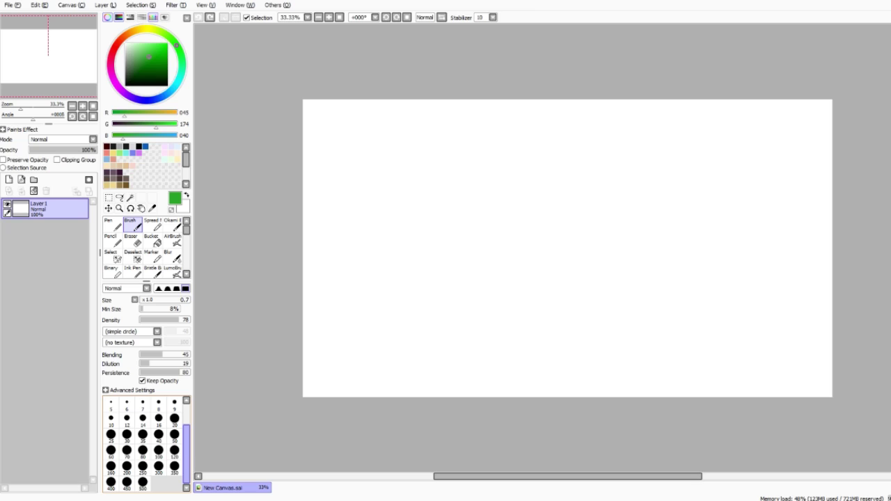
click(143, 482)
mouse_move(424, 151)
mouse_down()
mouse_move(494, 219)
mouse_move(606, 113)
mouse_move(596, 327)
mouse_up()
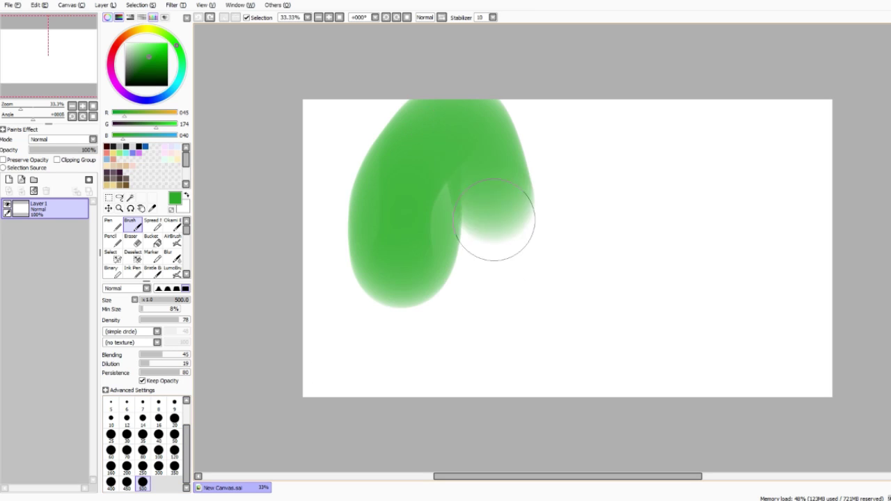
key(Delete)
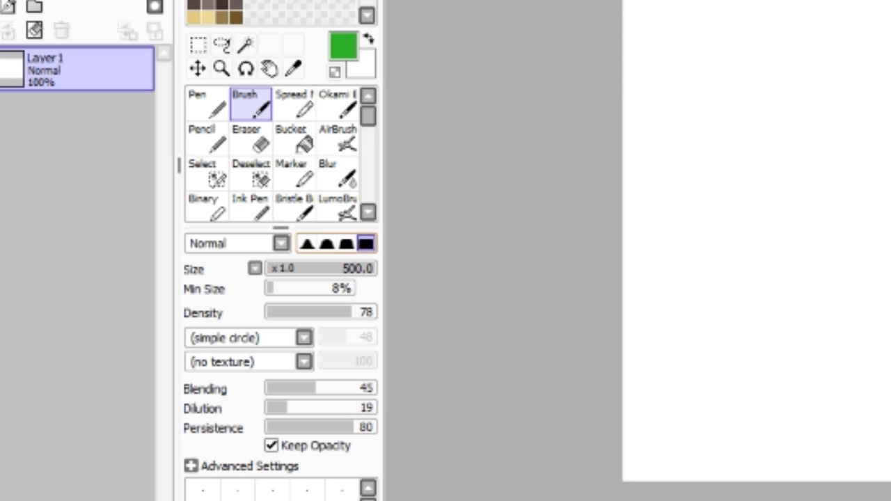
Try the Brush tool's edge shapes from the softest profile to the hardest
click(306, 243)
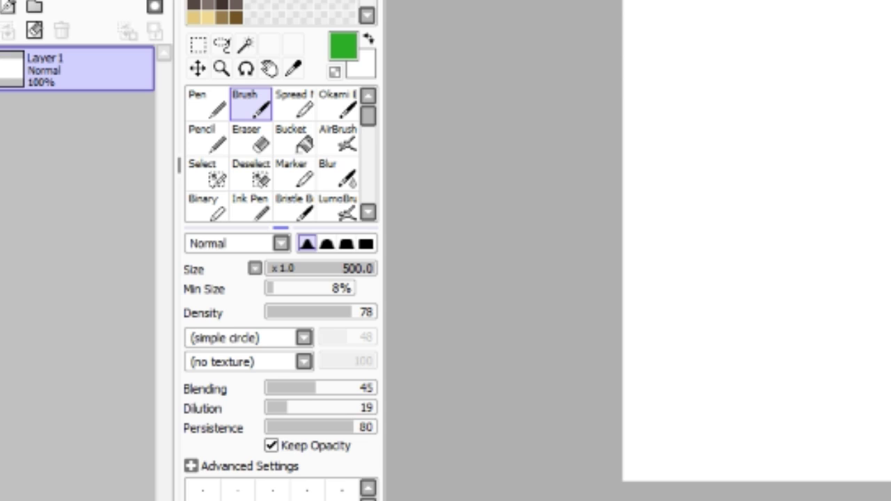
click(365, 243)
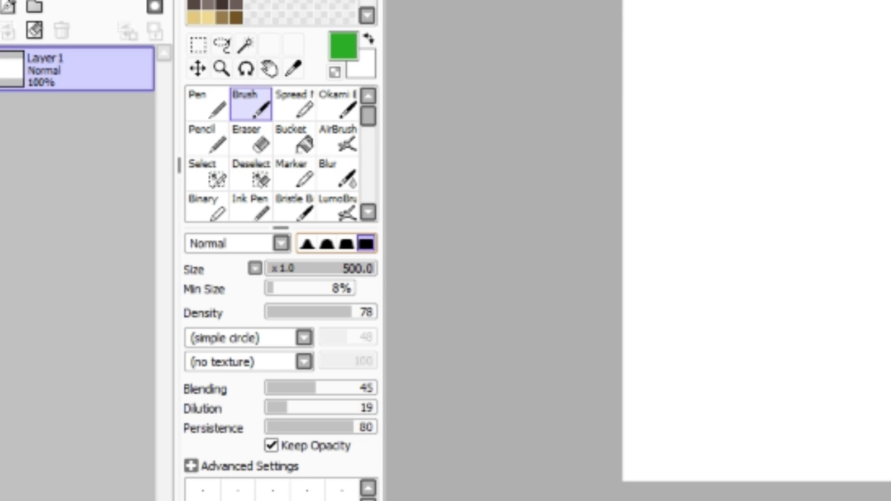
click(346, 243)
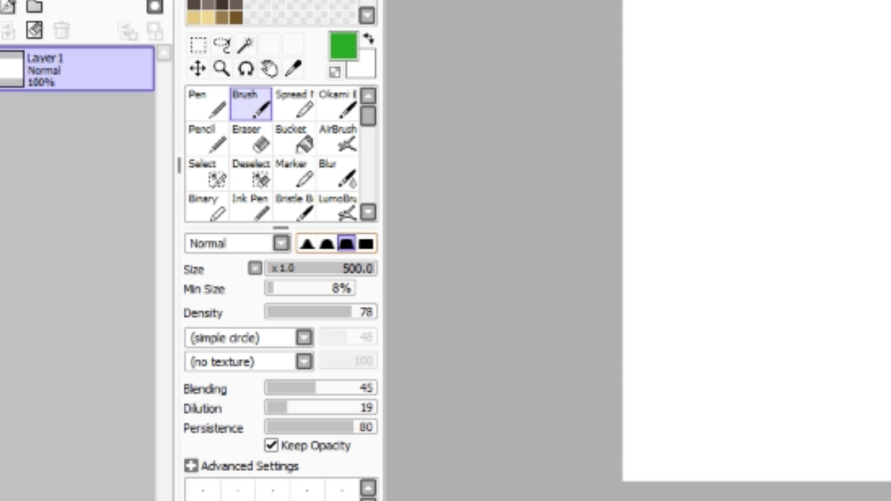
click(327, 244)
click(346, 243)
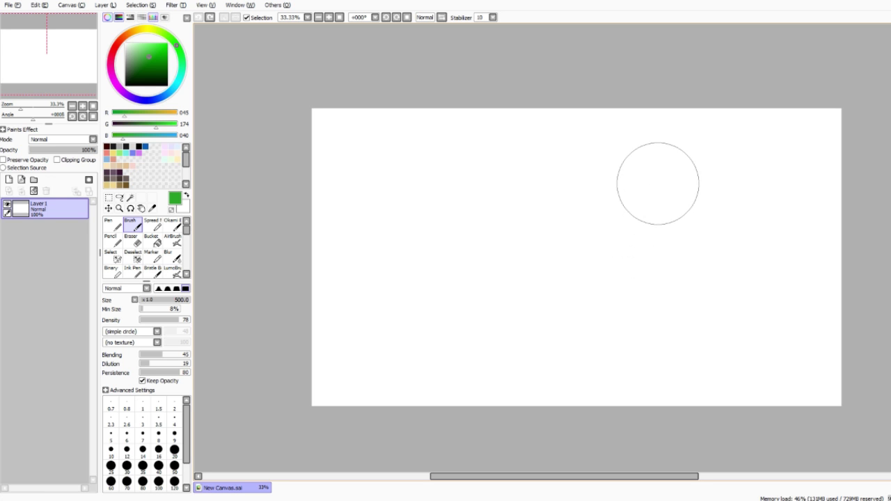
Pan across the canvas, zoom in to 100% and return to the 33.33% view
mouse_move(657, 183)
mouse_down()
mouse_move(630, 139)
mouse_move(660, 181)
mouse_move(722, 178)
mouse_move(675, 158)
mouse_move(445, 145)
mouse_move(582, 146)
mouse_move(643, 157)
mouse_up()
scroll(672, 228, up, 1)
scroll(672, 227, up, 1)
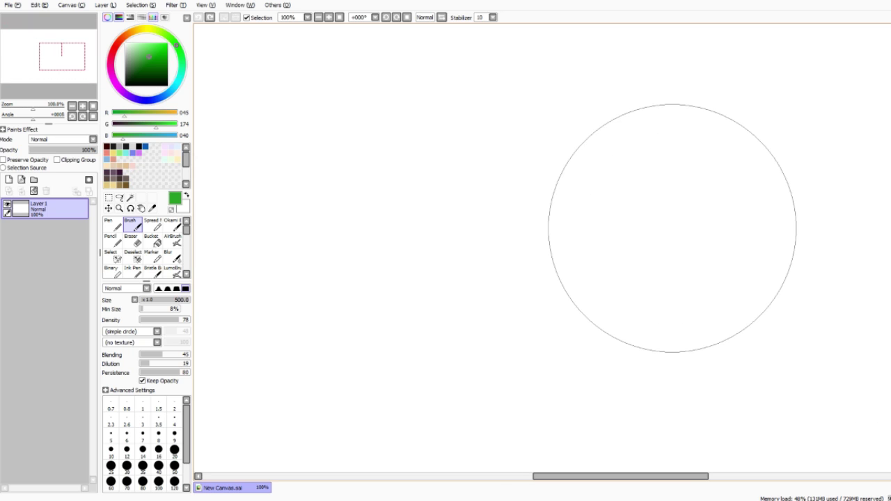
scroll(672, 227, down, 3)
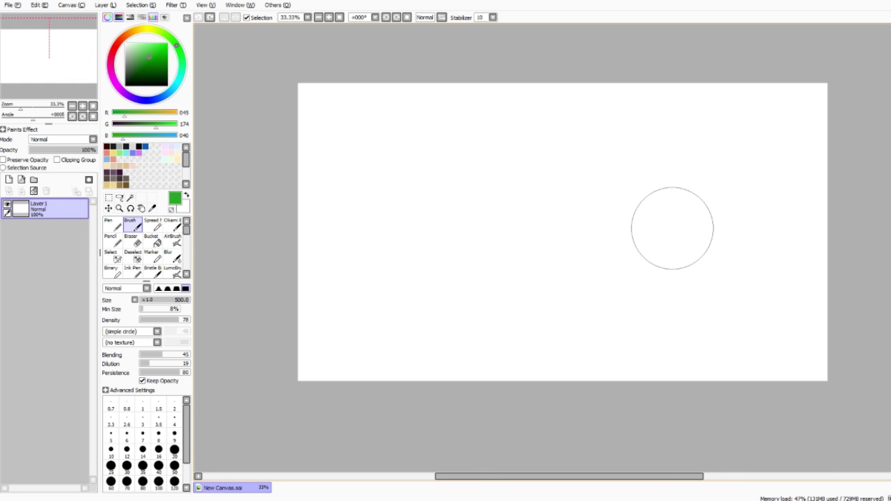
Rotate the canvas view to inspect it at different angles and return it to 0°
key(Delete)
key(Delete)
key(Delete)
key(Delete)
key(Delete)
key(Delete)
key(Delete)
key(Delete)
key(Delete)
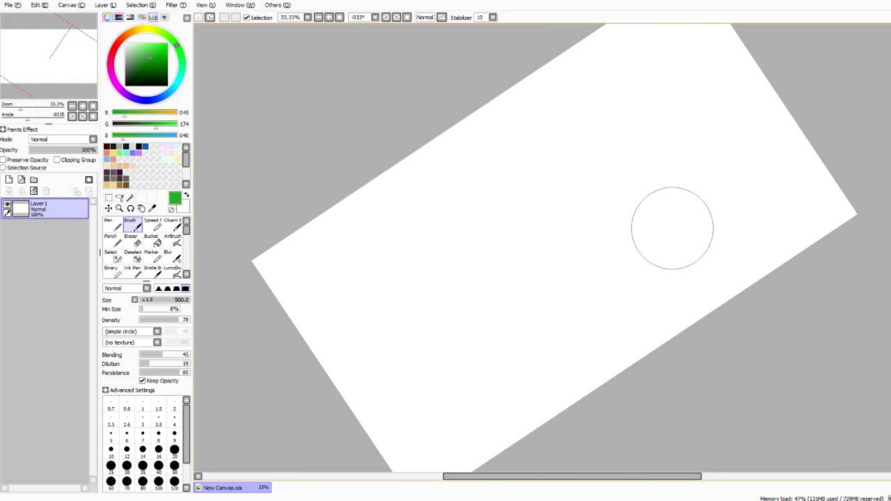
key(End)
key(End)
key(End)
key(End)
key(Delete)
key(Delete)
key(Delete)
key(Delete)
key(Delete)
key(Delete)
key(Delete)
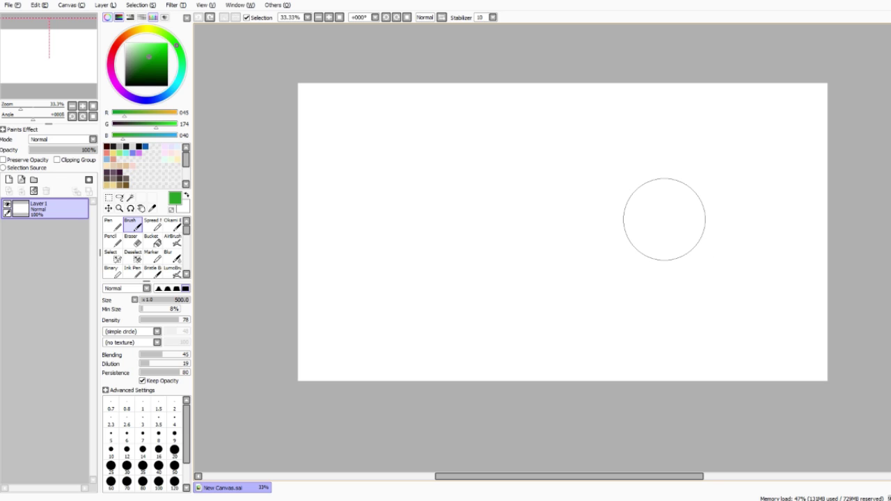
Paint a large green blob, check it in the horizontally mirrored view and clear it from the layer
mouse_move(341, 165)
mouse_down()
mouse_move(513, 179)
mouse_move(512, 313)
mouse_up()
key(h)
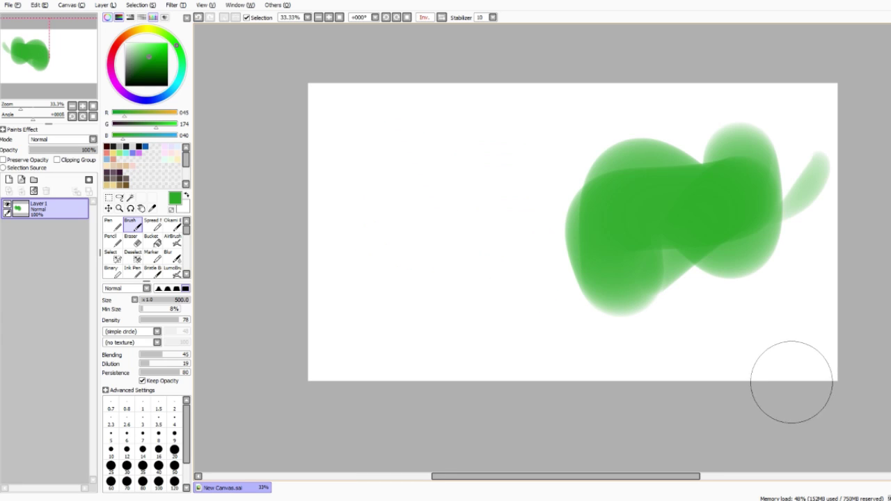
key(h)
key(h)
key(h)
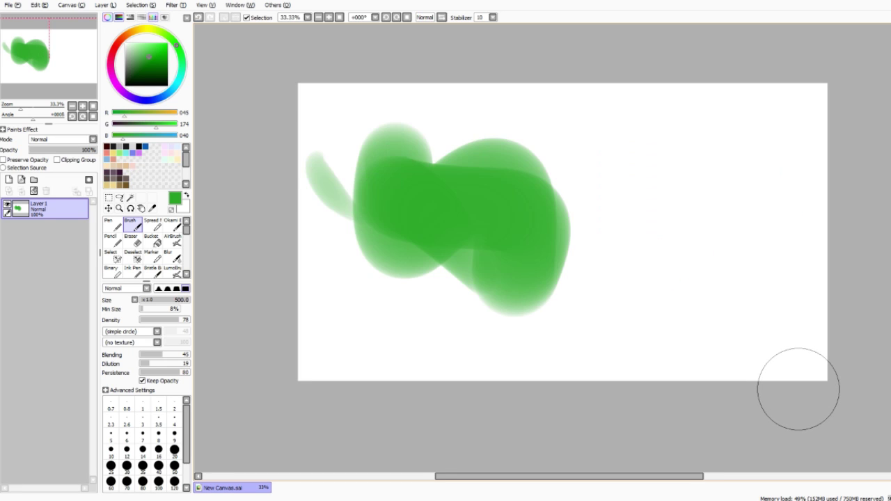
key(Delete)
Paint a green zigzag stroke across the middle of the canvas and mark most of its left part with the Select brush
mouse_move(475, 164)
mouse_down()
mouse_move(465, 155)
mouse_move(631, 256)
mouse_up()
click(111, 256)
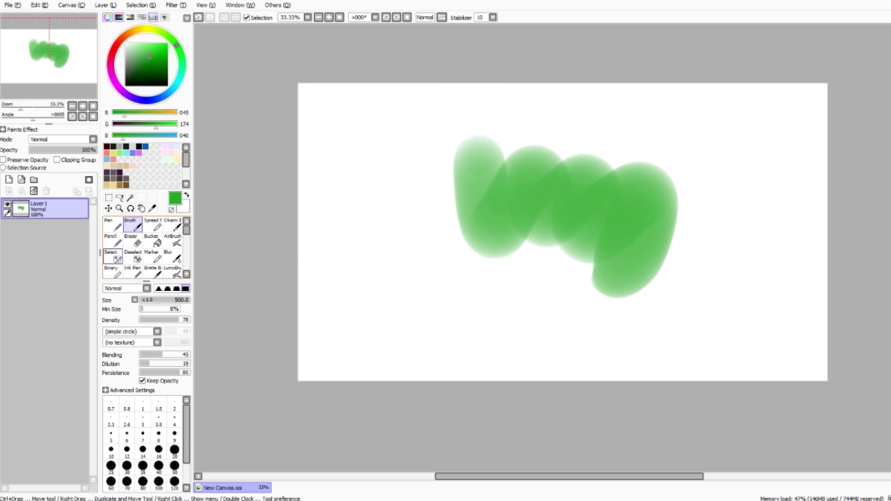
mouse_move(470, 230)
mouse_down()
mouse_move(527, 174)
mouse_move(553, 232)
mouse_move(558, 282)
mouse_up()
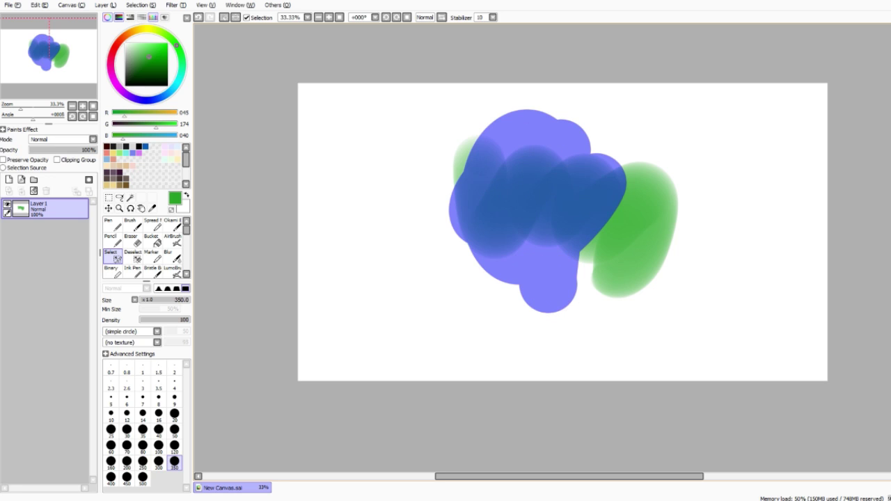
Try transforming the selected part of the stroke by moving it down and to the left, scaling it slightly smaller, and deselecting it
key(ctrl+t)
drag(540, 199, 476, 224)
mouse_move(563, 161)
mouse_down()
mouse_move(547, 179)
mouse_move(627, 178)
mouse_move(534, 179)
mouse_move(565, 184)
mouse_move(556, 170)
mouse_up()
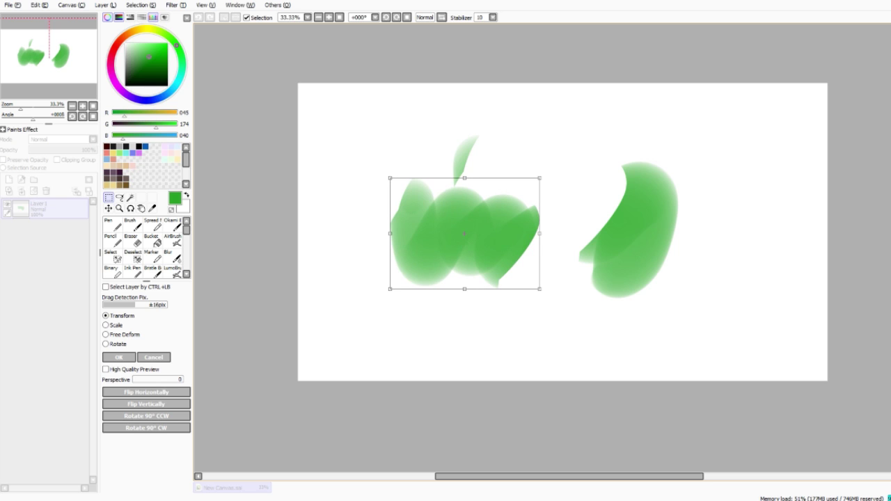
mouse_move(539, 178)
mouse_down()
mouse_move(527, 187)
mouse_move(591, 137)
mouse_move(532, 184)
mouse_up()
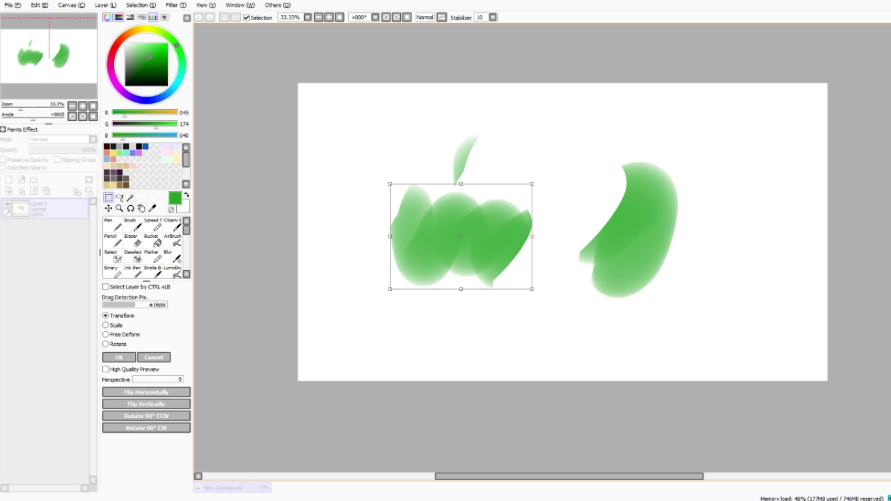
drag(460, 236, 487, 244)
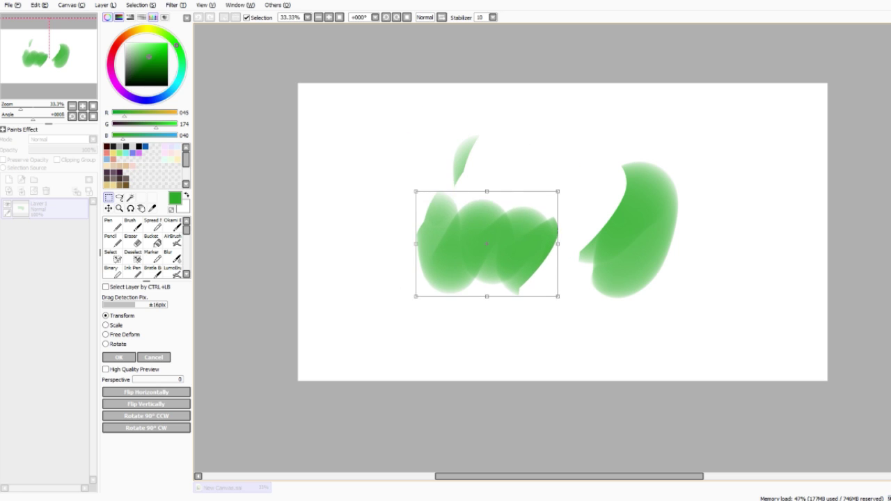
click(118, 357)
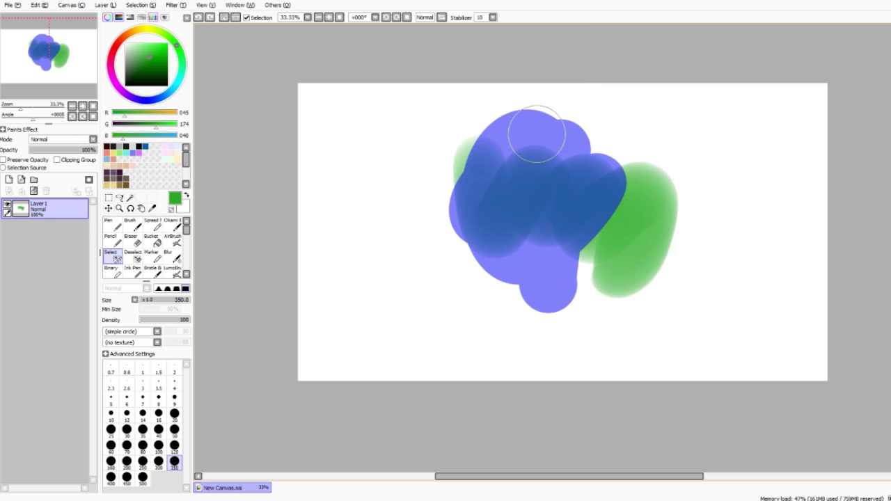
key(ctrl+d)
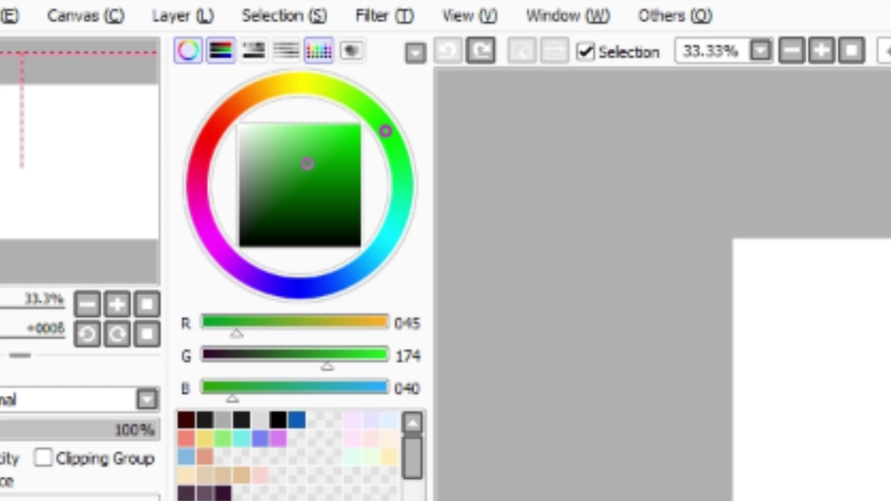
Pick a dark magenta paint colour with RGB 123, 17, 119 on the colour wheel
mouse_move(176, 45)
mouse_down()
mouse_move(115, 48)
mouse_move(179, 76)
mouse_move(126, 34)
mouse_up()
mouse_move(243, 100)
mouse_down()
mouse_move(402, 175)
mouse_move(283, 287)
mouse_move(212, 132)
mouse_move(300, 84)
mouse_move(272, 85)
mouse_move(201, 151)
mouse_move(208, 137)
mouse_move(199, 202)
mouse_move(208, 233)
mouse_up()
mouse_move(308, 175)
mouse_down()
mouse_move(359, 125)
mouse_move(359, 245)
mouse_move(360, 123)
mouse_move(360, 201)
mouse_move(359, 173)
mouse_move(237, 186)
mouse_move(272, 215)
mouse_move(312, 220)
mouse_move(282, 205)
mouse_move(276, 155)
mouse_move(312, 169)
mouse_move(293, 187)
mouse_up()
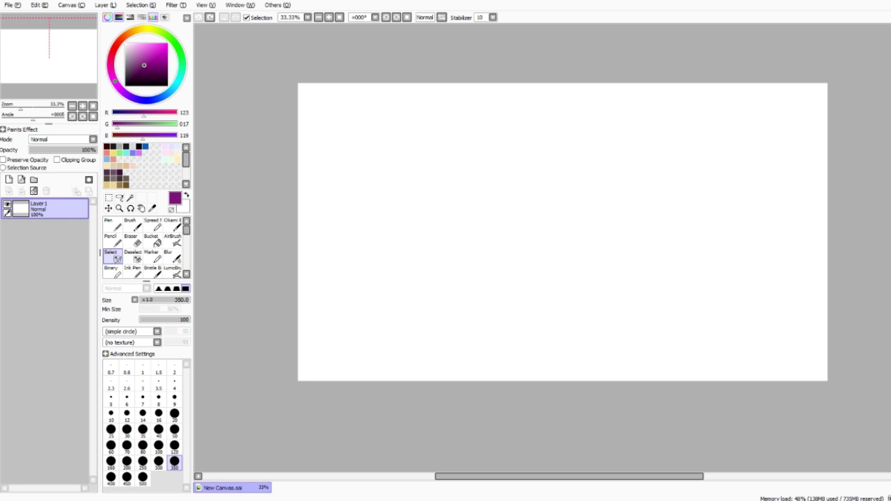
Try showing the HSV Slider and Color Mixer and hiding the Swatches, and restore the original set of colour panels
click(240, 4)
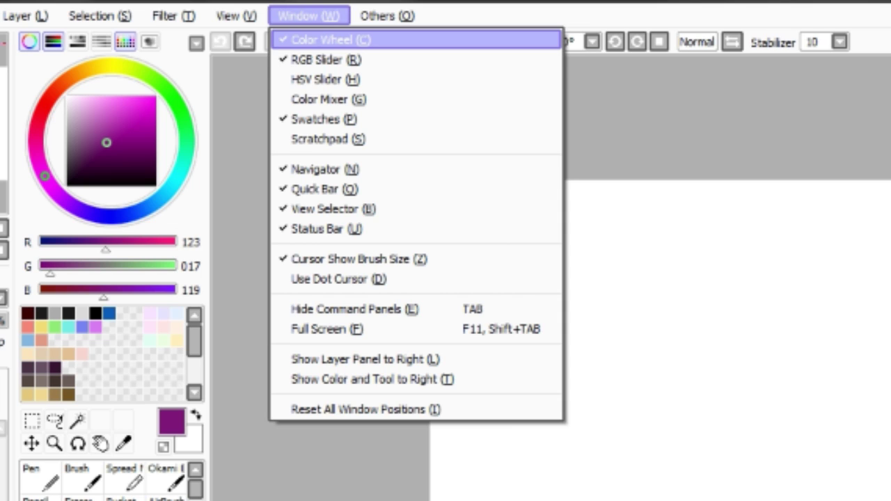
click(325, 80)
click(309, 15)
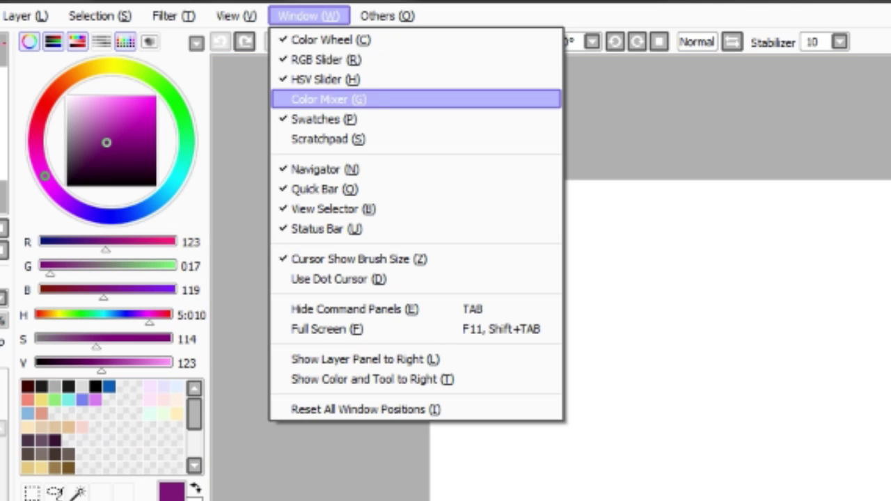
click(328, 99)
click(308, 15)
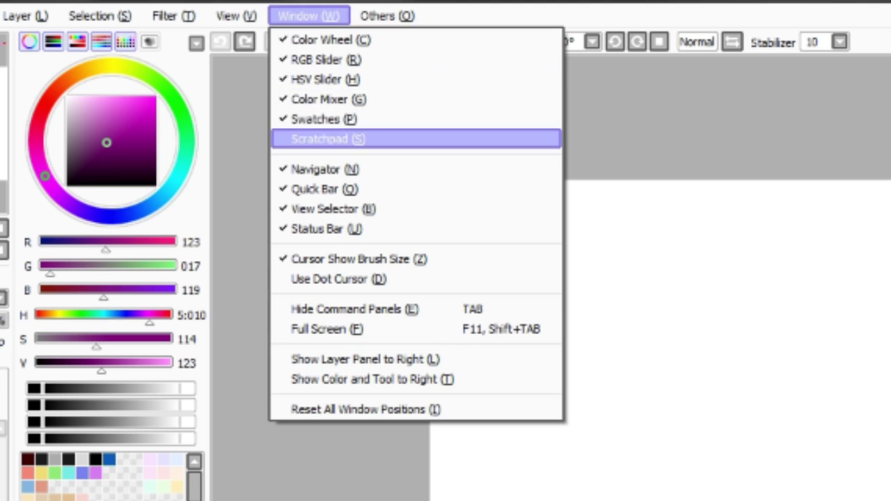
click(324, 119)
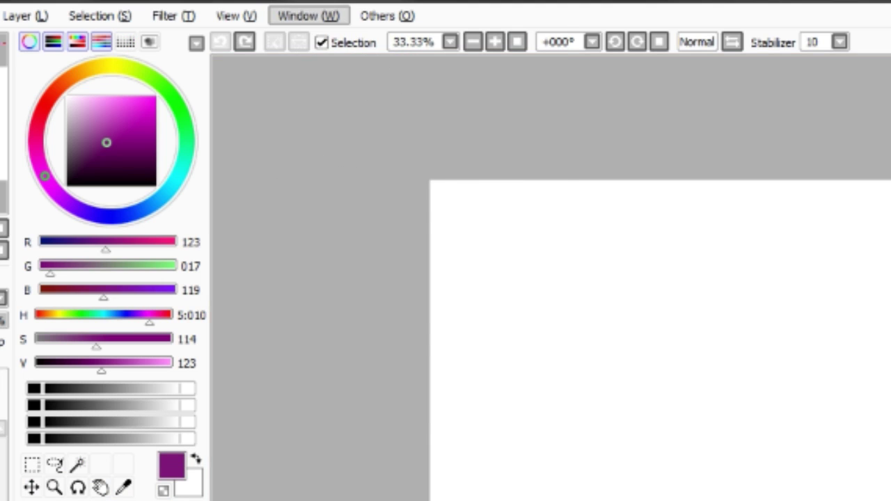
click(308, 16)
click(340, 97)
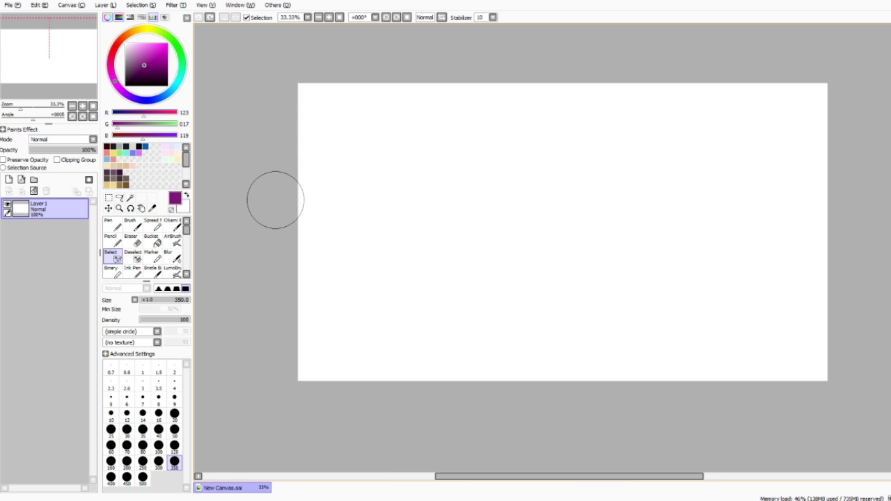
Zoom the canvas view to 111.6%, rotate it to 47° and reset the zoom
key(Delete)
key(Delete)
key(End)
key(End)
key(End)
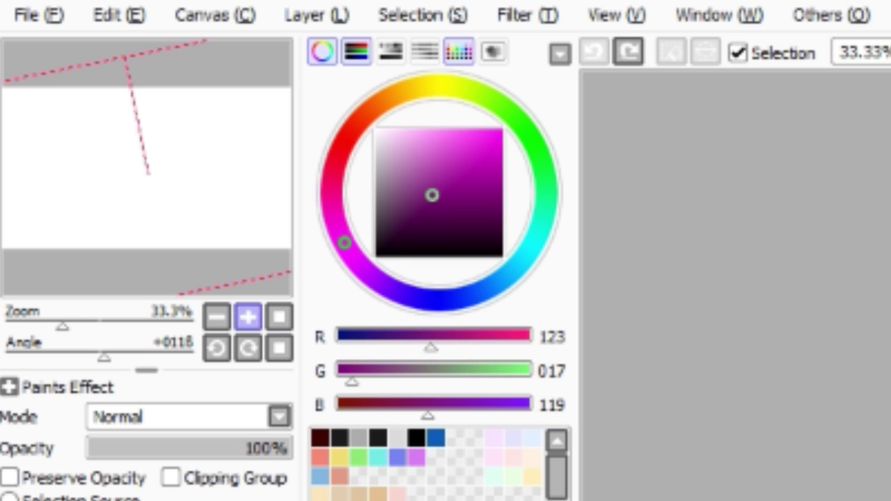
drag(63, 325, 100, 326)
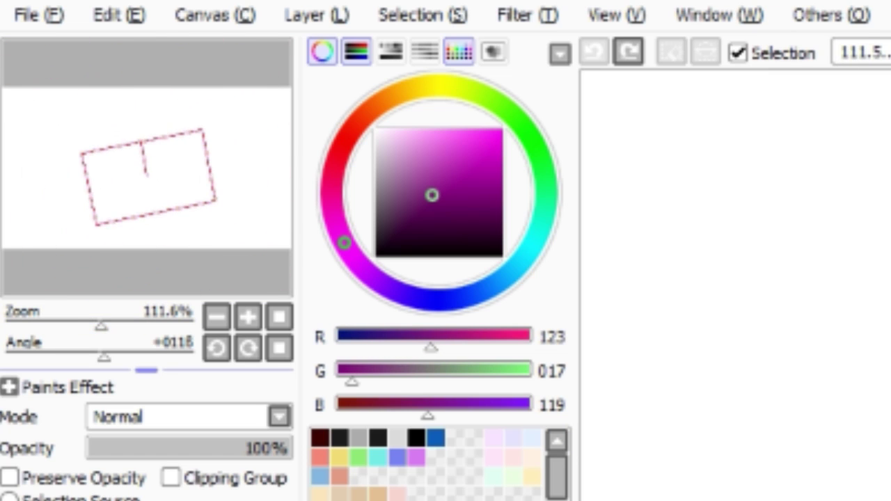
drag(103, 357, 125, 357)
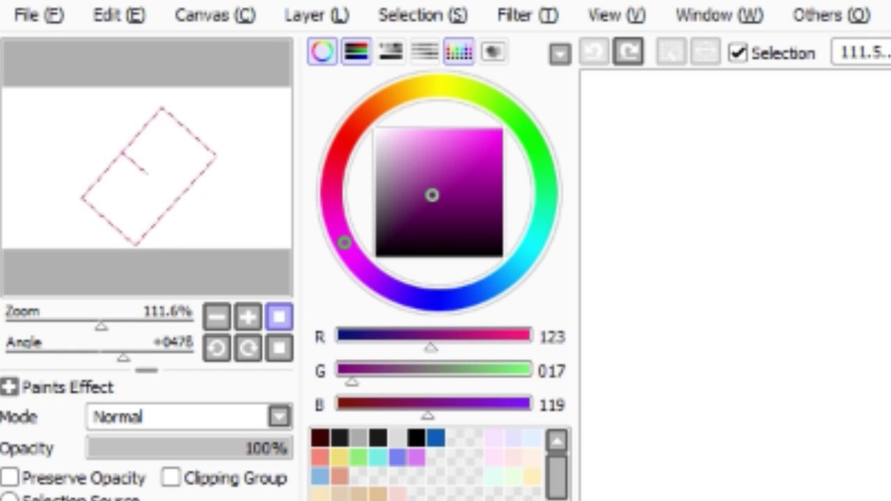
click(279, 317)
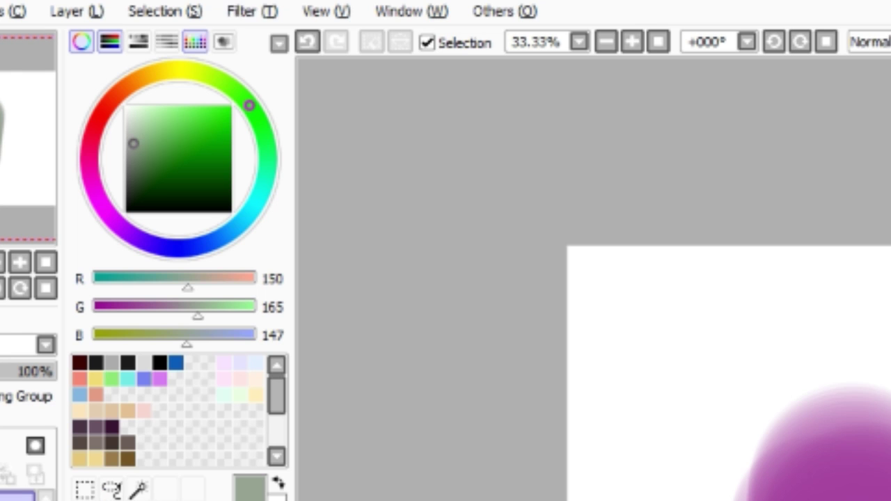
Adjust the three painted shapes with the Hue and Saturation filter to hue -48, saturation +3 and luminescence +9
key(alt+t)
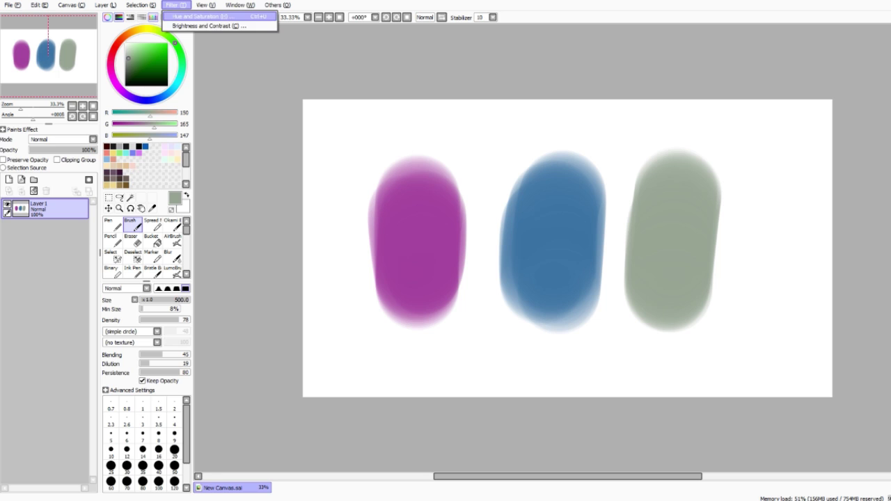
key(Return)
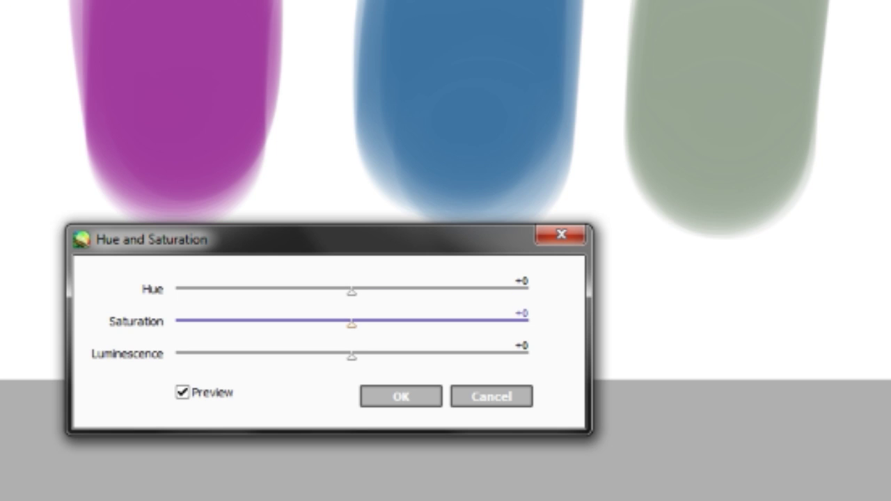
drag(498, 355, 554, 356)
drag(471, 292, 268, 291)
key(Tab)
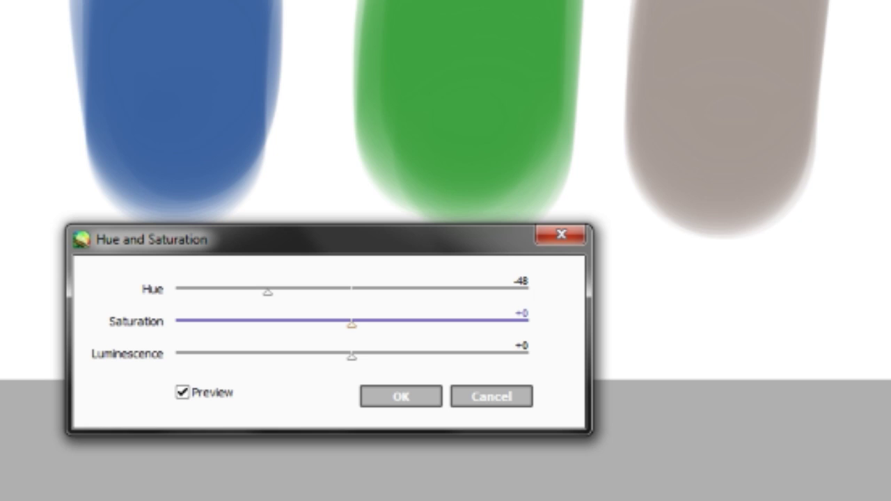
drag(432, 325, 275, 324)
drag(176, 324, 354, 324)
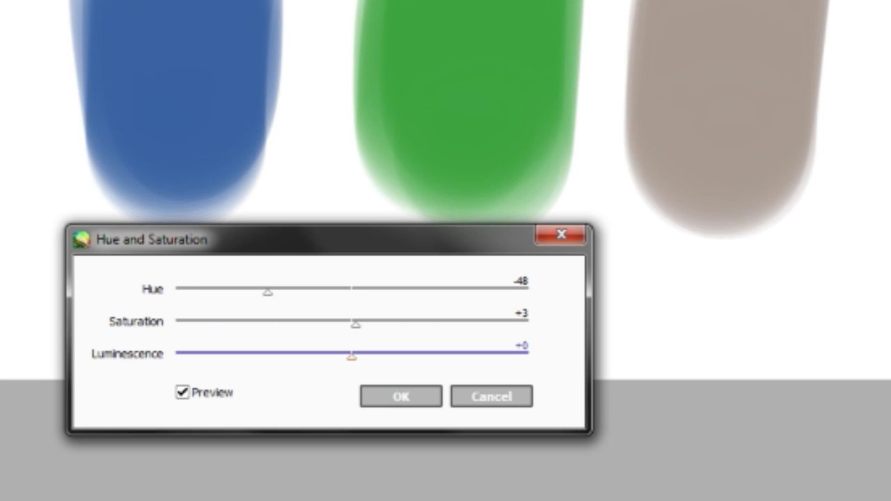
mouse_move(351, 357)
mouse_down()
mouse_move(433, 356)
mouse_move(218, 357)
mouse_move(366, 357)
mouse_up()
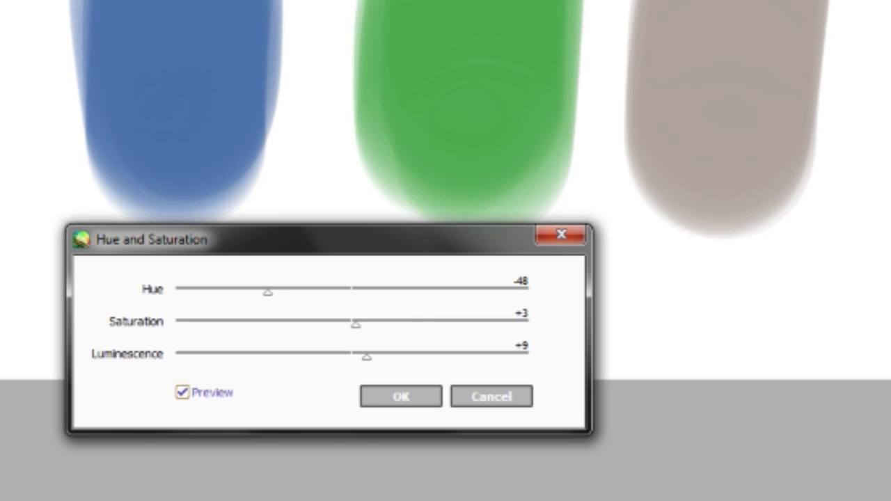
Compare the shapes with the filter preview off and on, and apply the Hue and Saturation adjustment
click(182, 393)
click(182, 392)
click(183, 392)
click(183, 393)
click(182, 393)
click(182, 393)
click(183, 392)
click(183, 392)
click(183, 393)
click(183, 393)
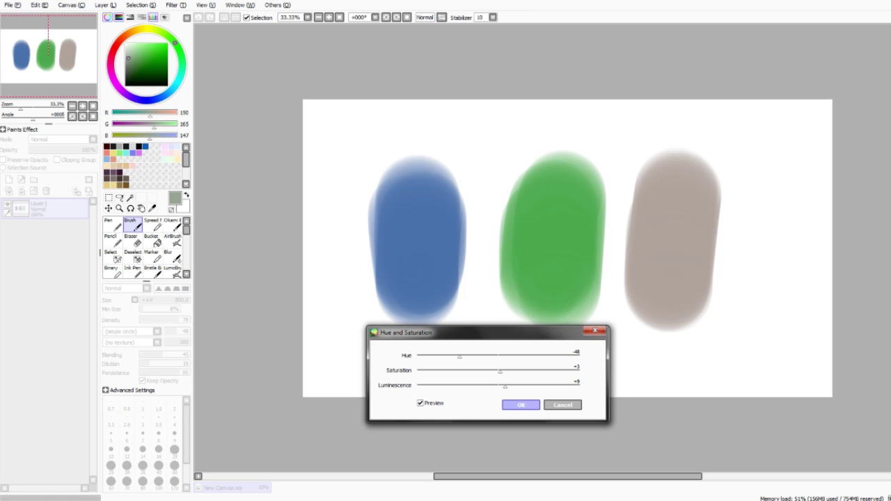
click(521, 405)
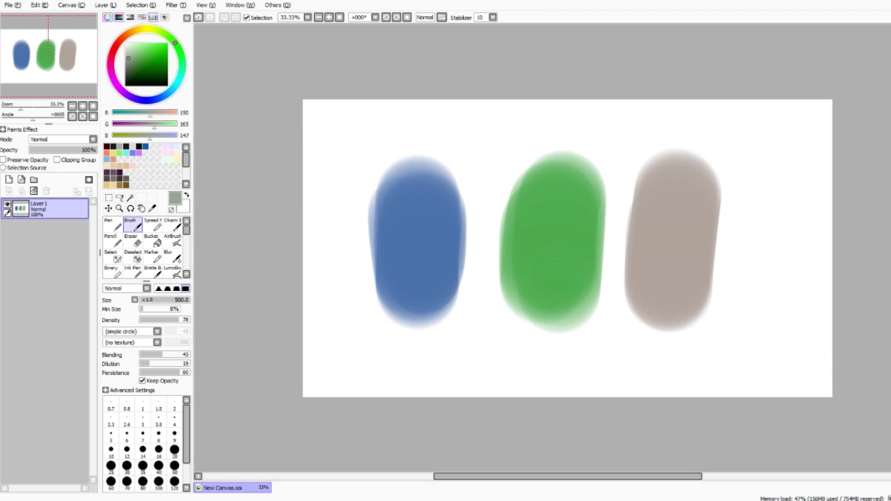
Open the Brightness and Contrast filter for the three painted shapes to try its settings
click(176, 5)
click(209, 26)
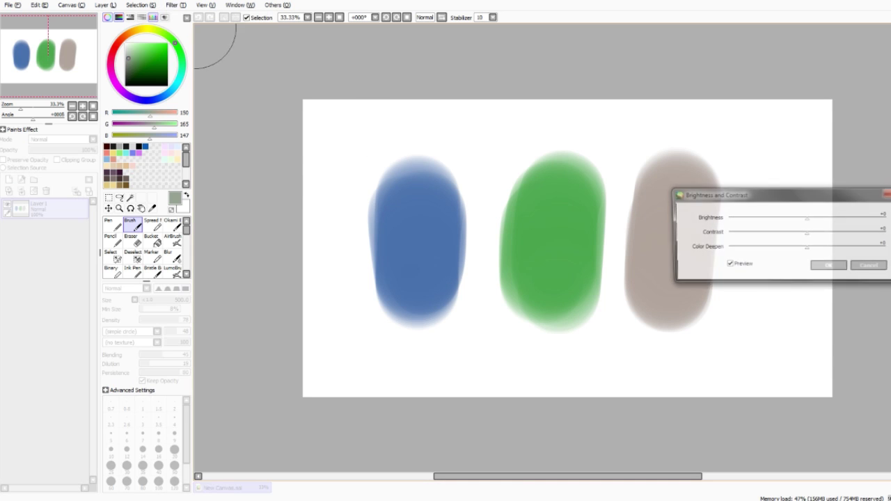
drag(739, 222, 720, 276)
click(731, 250)
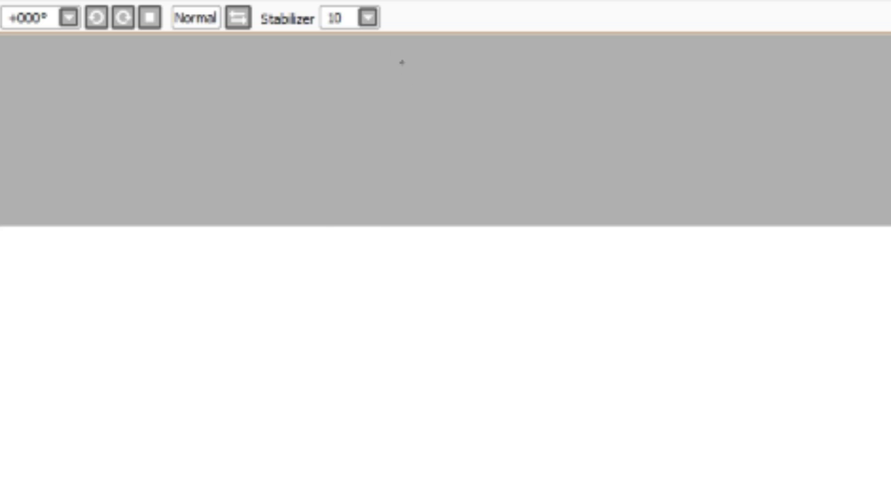
Set the Stabilizer to 0 and draw five long, roughly horizontal black lines across the upper half of the canvas
click(368, 17)
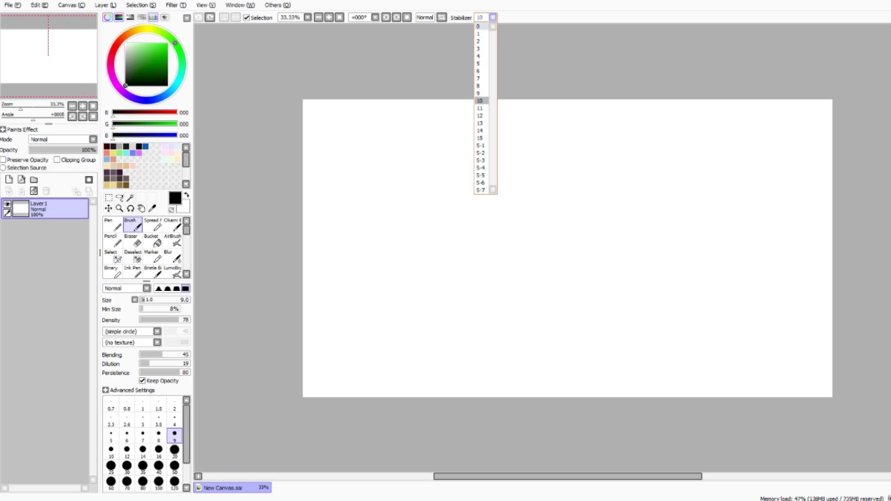
click(348, 39)
drag(337, 136, 797, 163)
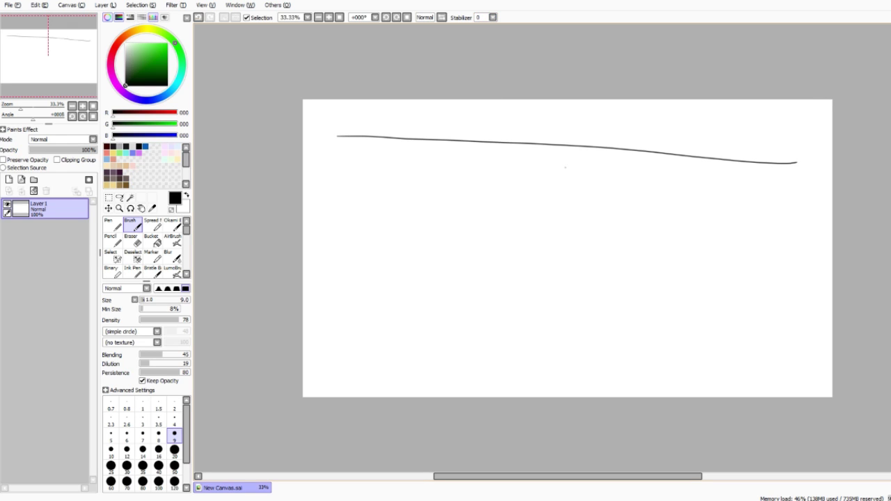
drag(385, 155, 808, 169)
drag(343, 159, 750, 196)
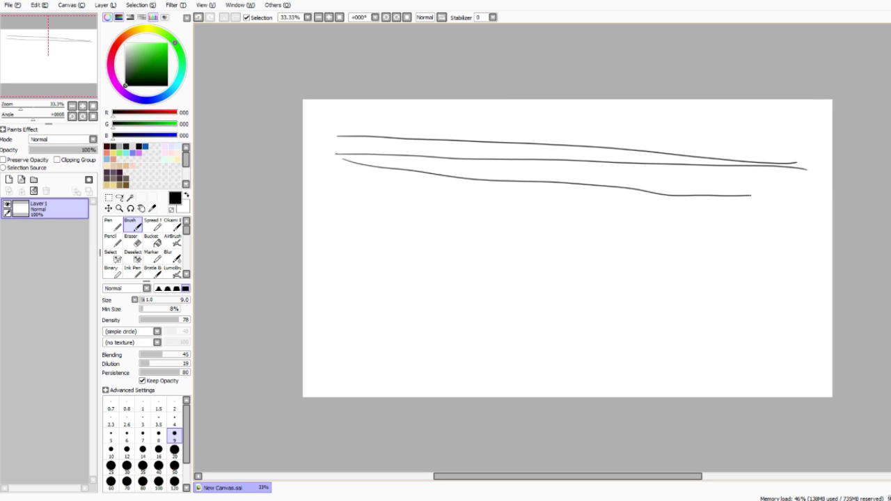
drag(338, 178, 741, 208)
drag(344, 197, 780, 218)
Set the Stabilizer to S-7 and draw three roughly horizontal black lines in the lower half of the canvas
click(492, 17)
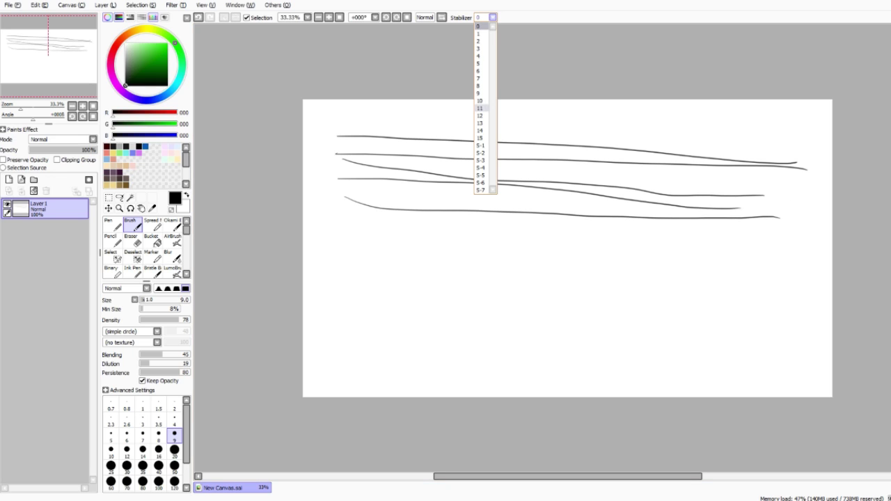
click(481, 189)
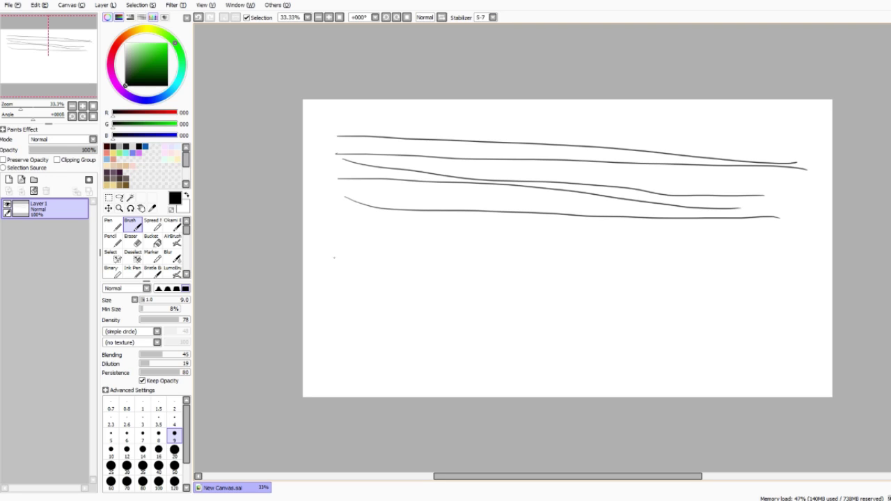
mouse_move(334, 258)
mouse_down()
mouse_move(513, 261)
mouse_move(739, 225)
mouse_up()
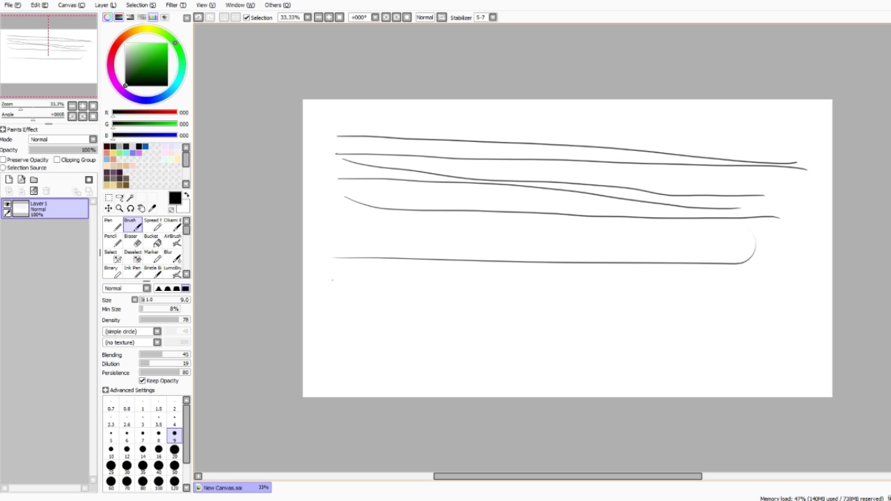
mouse_move(332, 279)
mouse_down()
mouse_move(697, 296)
mouse_move(791, 324)
mouse_up()
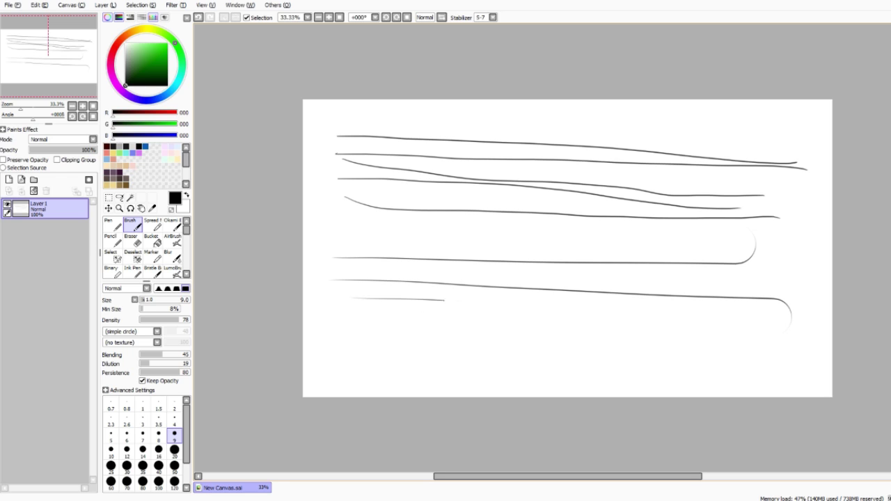
mouse_move(444, 301)
mouse_down()
mouse_move(739, 282)
mouse_move(612, 281)
mouse_move(590, 210)
mouse_move(644, 118)
mouse_move(397, 355)
mouse_move(342, 203)
mouse_up()
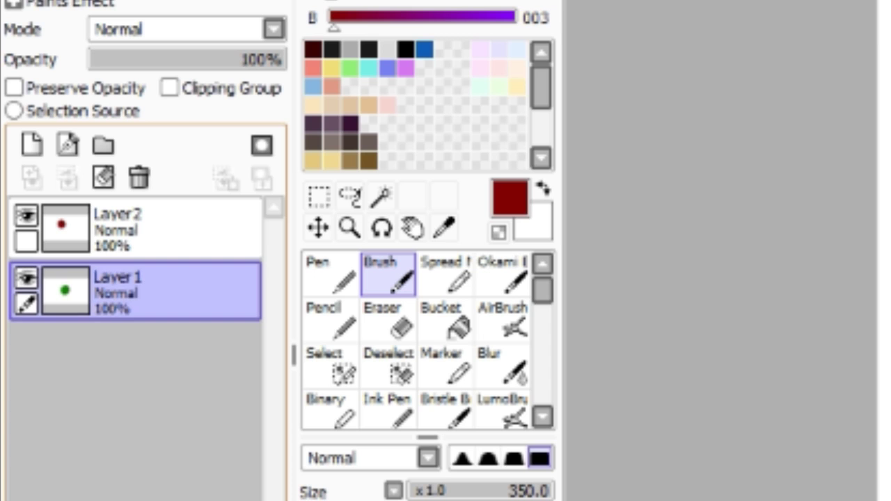
Add a new layer above Layer2 and paint a dark blue circle on it overlapping the red and green circles
click(59, 209)
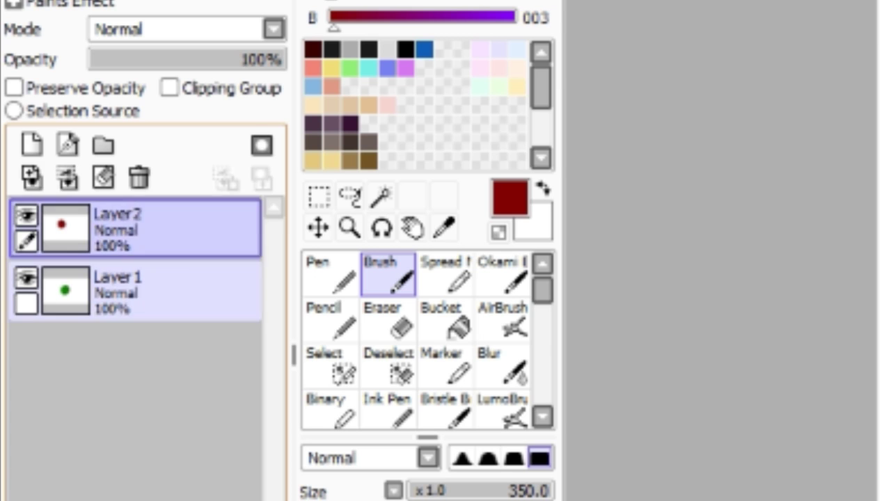
click(59, 231)
click(59, 209)
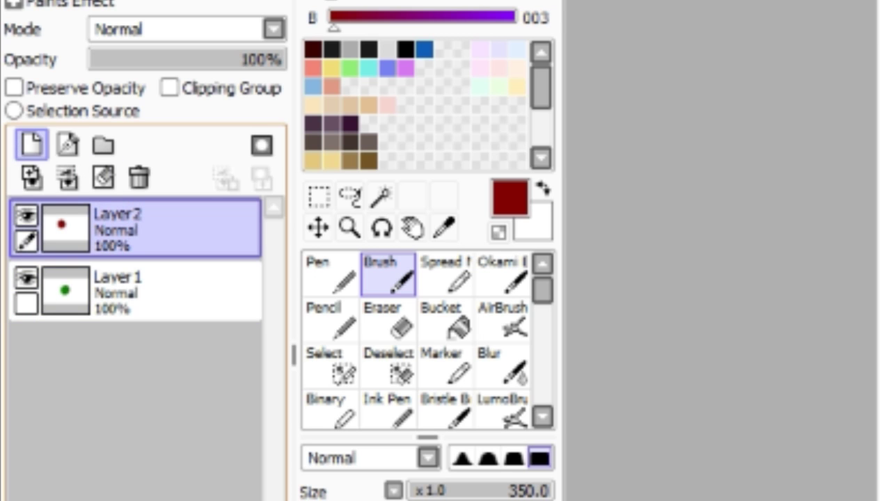
click(32, 144)
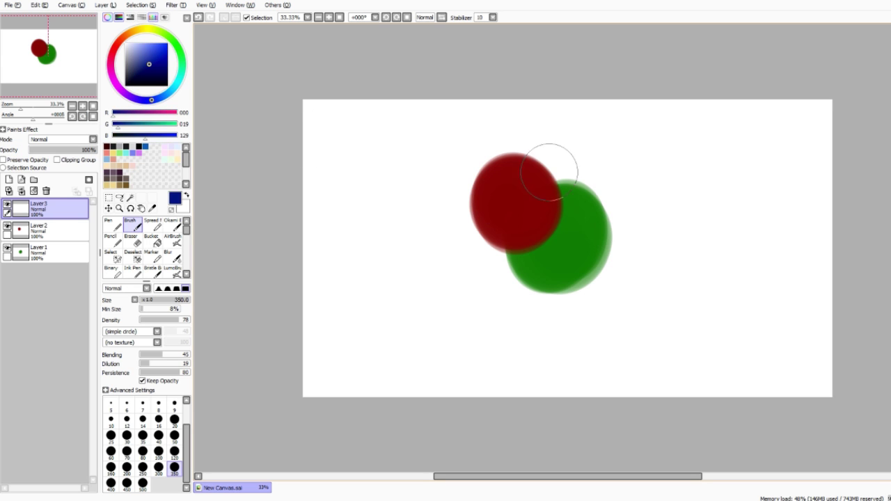
mouse_move(577, 161)
mouse_down()
mouse_move(561, 170)
mouse_move(587, 183)
mouse_move(590, 174)
mouse_up()
Try moving Layer1 with the green circle to the top of the layer stack and return it to the bottom
click(52, 252)
click(38, 230)
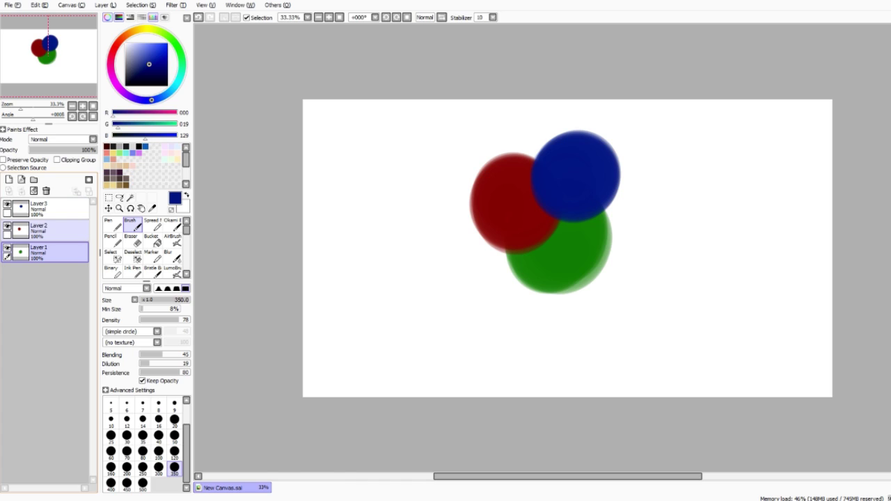
click(39, 252)
drag(38, 252, 38, 228)
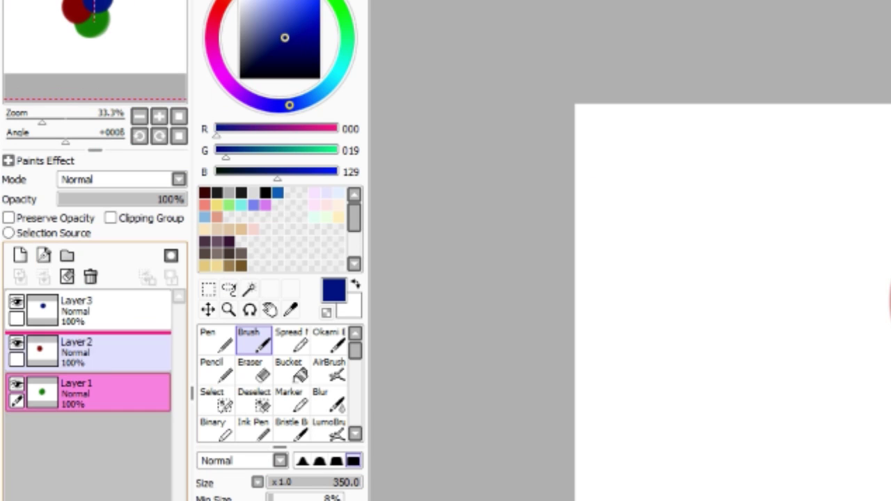
drag(75, 342, 42, 307)
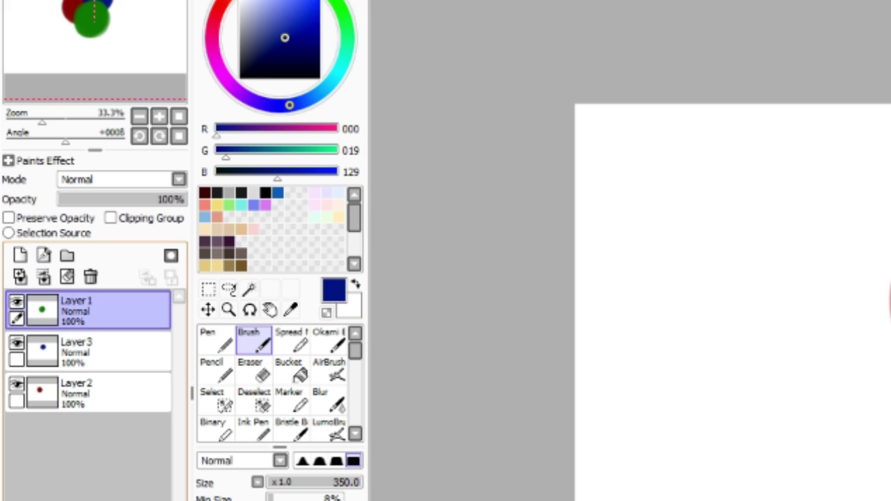
drag(89, 310, 89, 404)
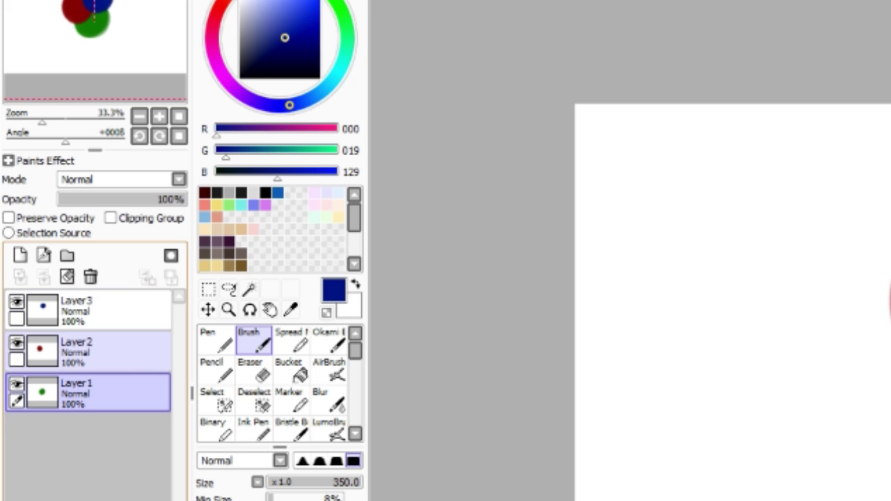
Transfer Layer3's blue circle down onto Layer2 and merge Layer2 into Layer1
click(89, 310)
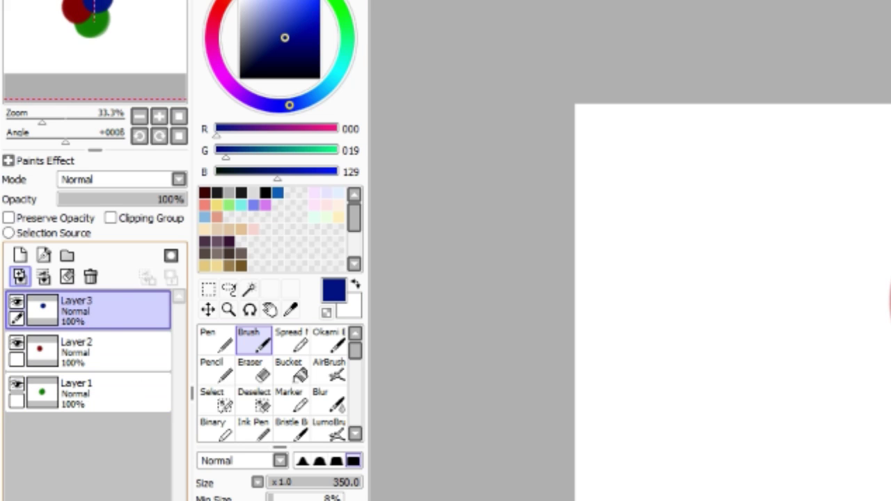
click(20, 277)
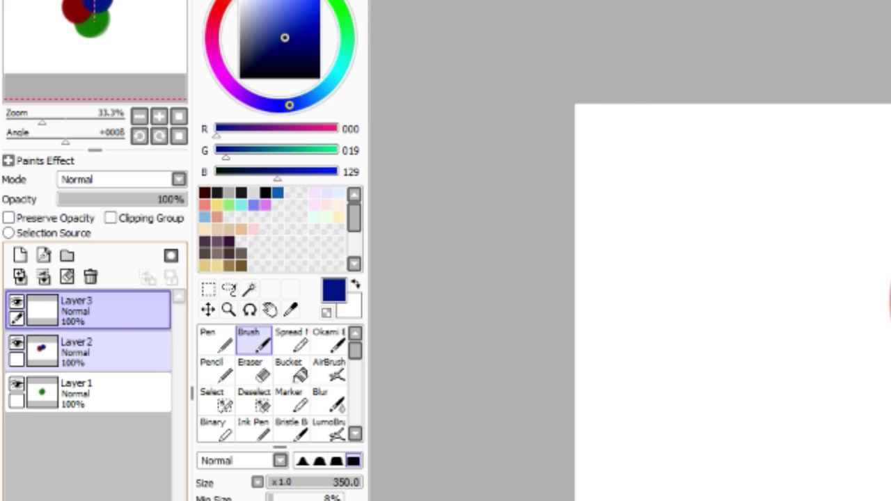
click(104, 353)
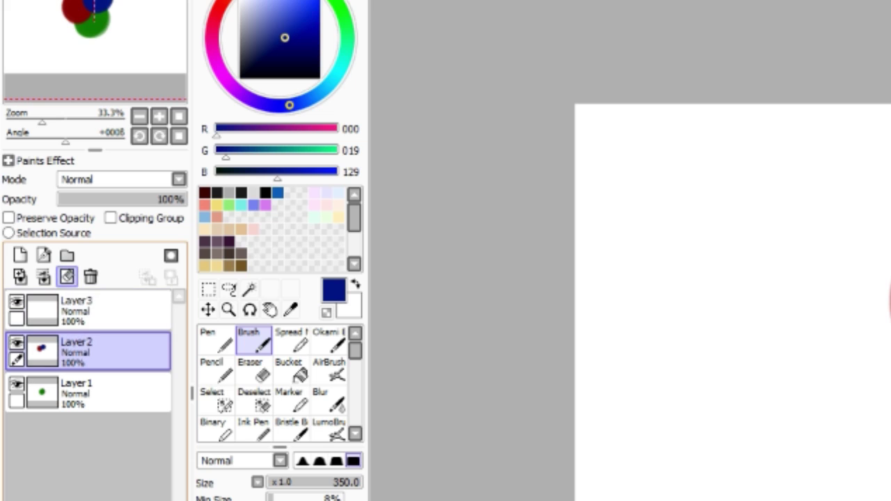
key(ctrl+e)
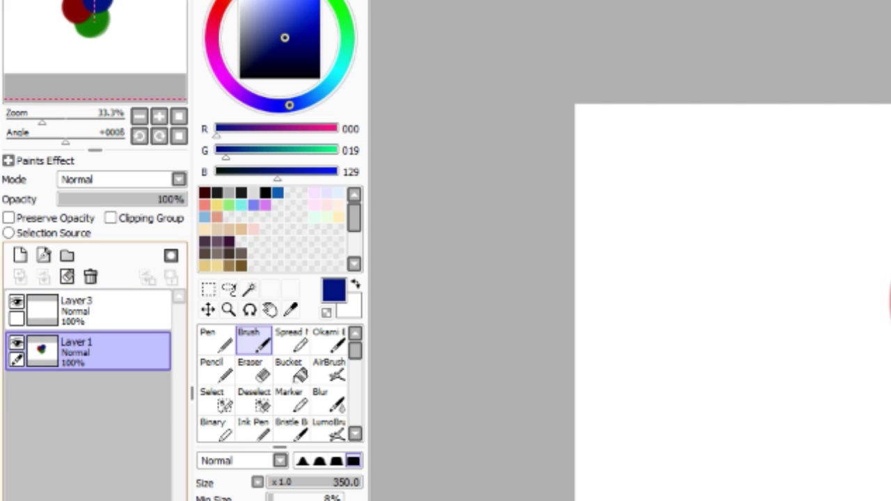
Delete the empty Layer3 and clear the contents of Layer1
click(104, 310)
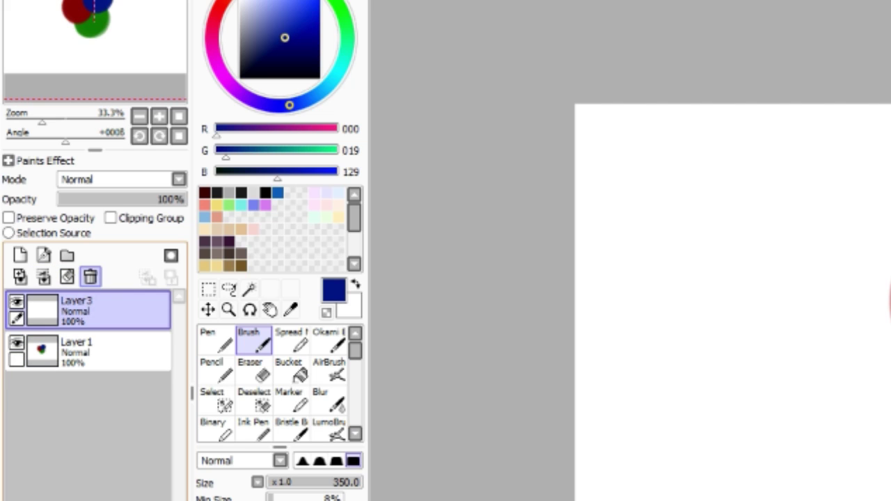
click(91, 276)
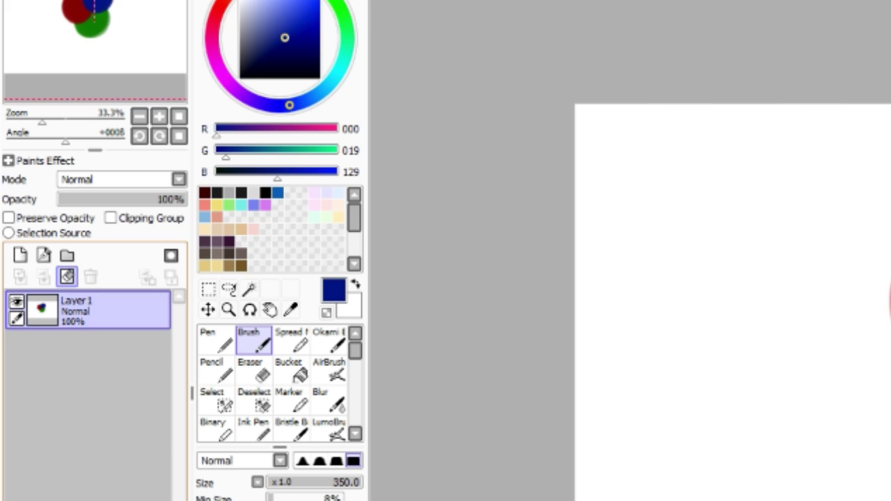
click(67, 276)
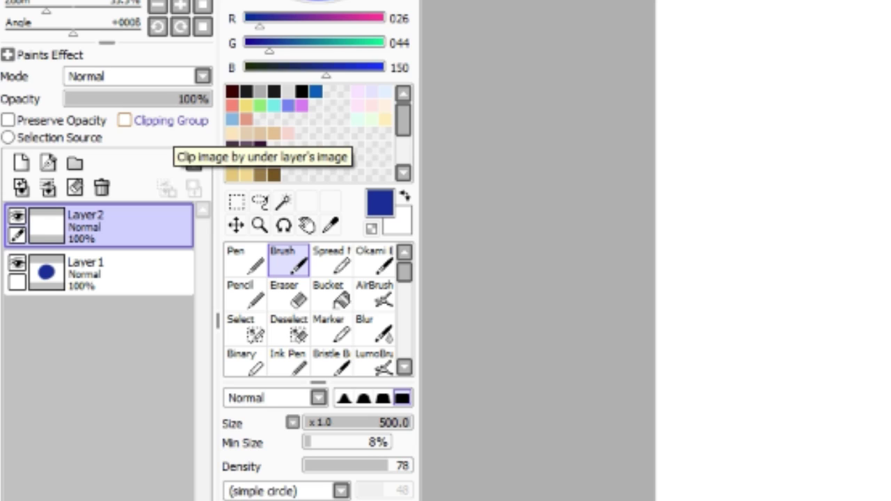
Clip Layer2 to Layer1 and paint a dark navy shadow (0, 0, 78) on it along the blue shape's lower-right side
click(123, 120)
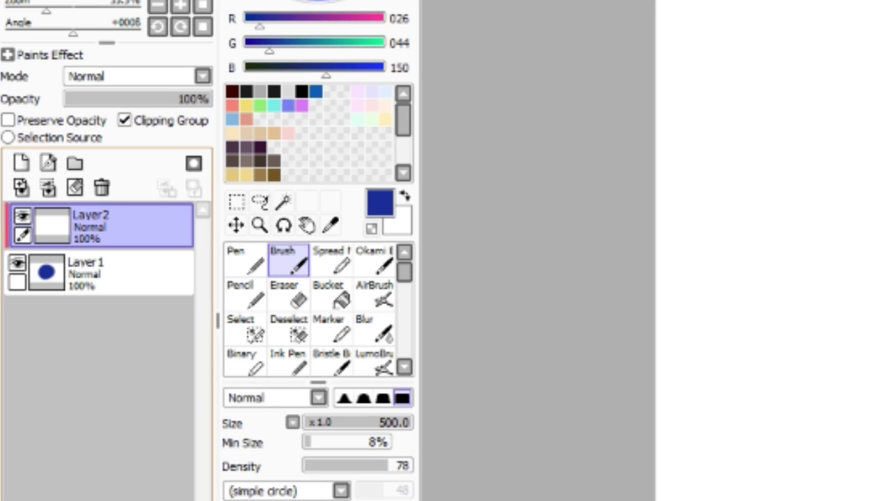
click(126, 274)
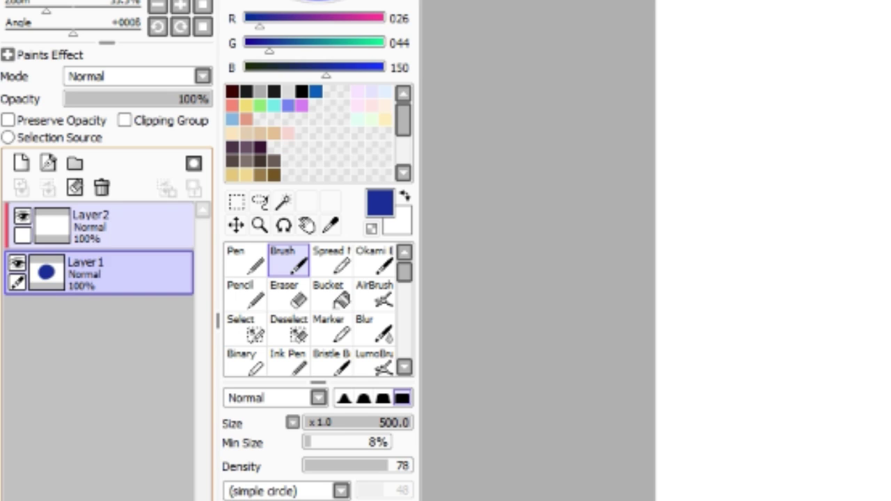
click(133, 227)
drag(154, 68, 153, 73)
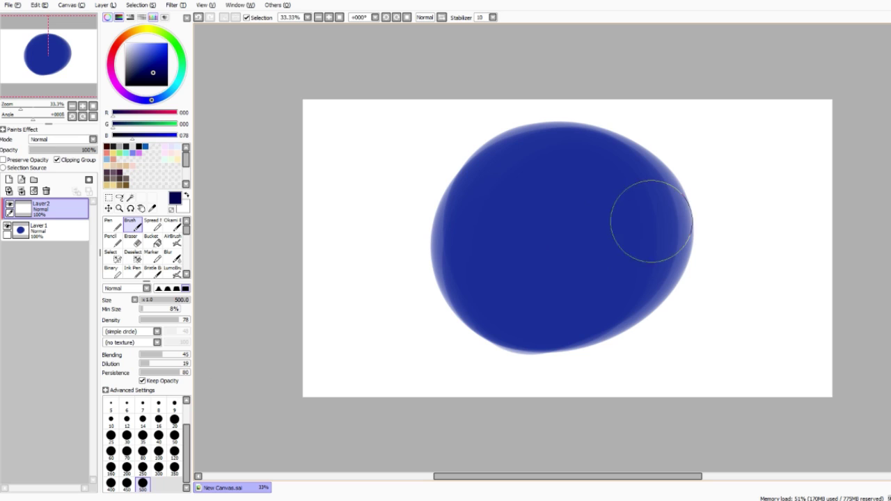
mouse_move(650, 219)
mouse_down()
mouse_move(517, 364)
mouse_move(668, 244)
mouse_move(744, 156)
mouse_move(519, 373)
mouse_move(657, 303)
mouse_move(707, 141)
mouse_up()
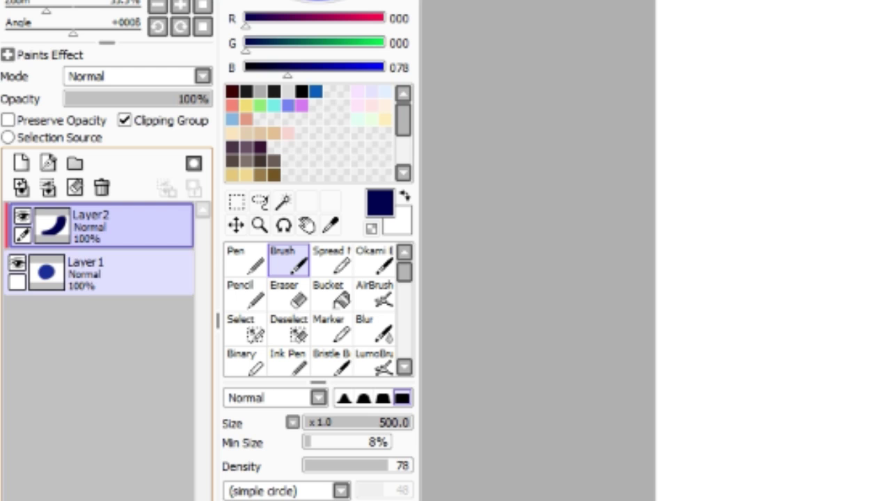
Paint a diagonal red stroke (168, 49, 40) across the blue shape on Layer1 with Preserve Opacity on
click(125, 273)
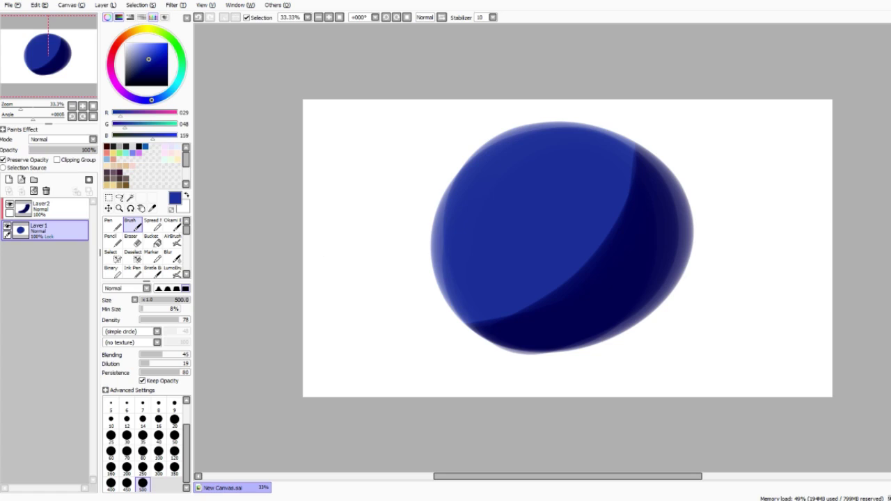
click(147, 58)
click(117, 45)
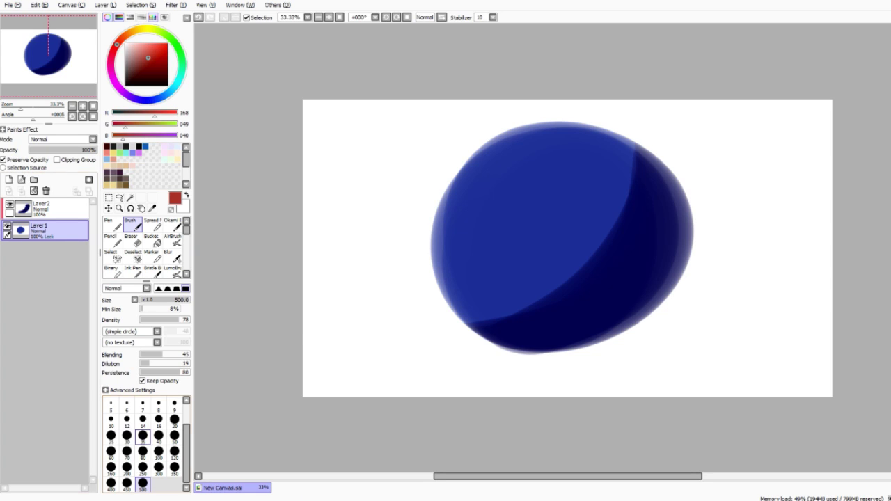
mouse_move(480, 159)
mouse_down()
mouse_move(437, 216)
mouse_move(409, 275)
mouse_move(421, 340)
mouse_move(556, 229)
mouse_move(531, 331)
mouse_move(610, 317)
mouse_move(454, 292)
mouse_move(469, 249)
mouse_move(454, 202)
mouse_move(482, 300)
mouse_move(517, 318)
mouse_move(535, 380)
mouse_move(657, 413)
mouse_up()
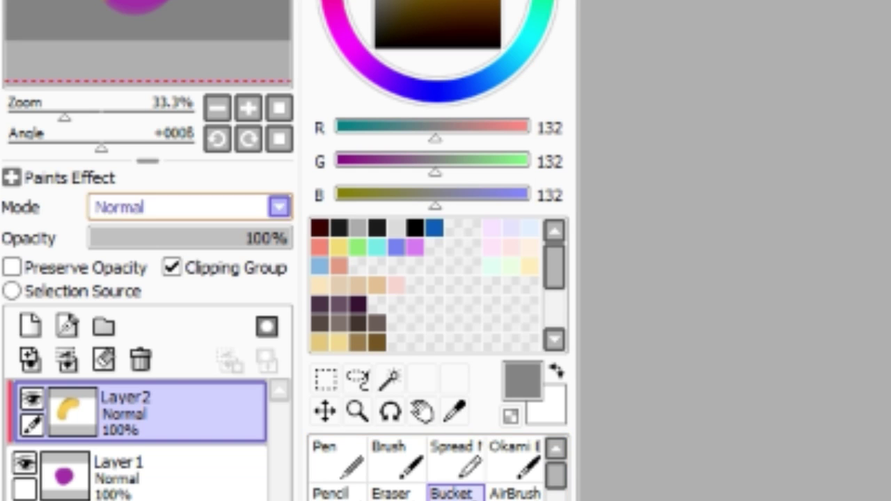
Try the Multiply, Screen, Overlay and Luminosity blending modes one after another on the clipped yellow Layer2
click(192, 208)
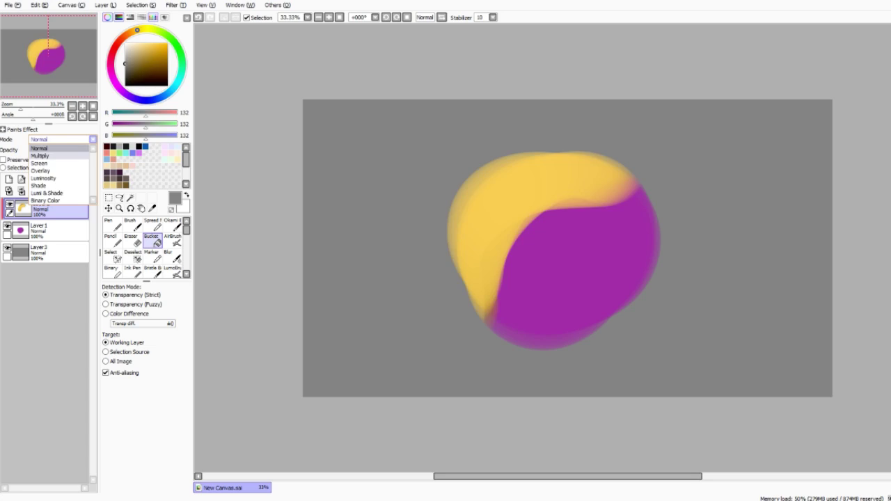
click(122, 256)
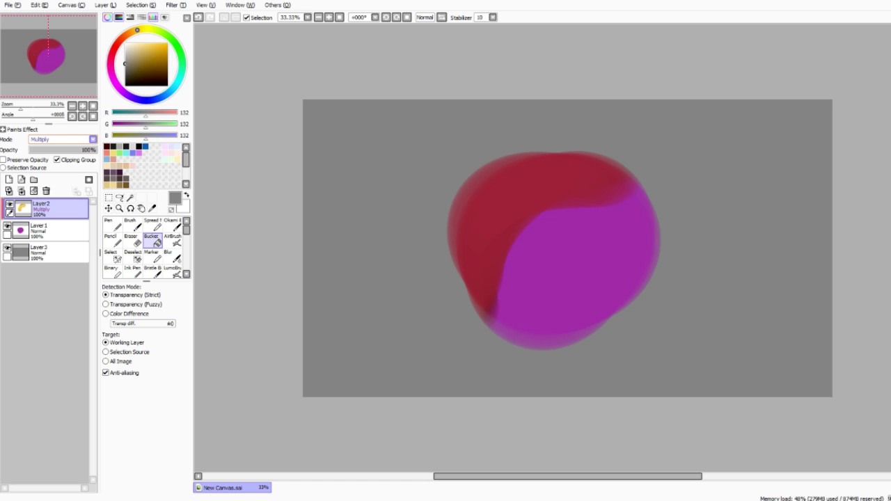
click(61, 139)
click(60, 163)
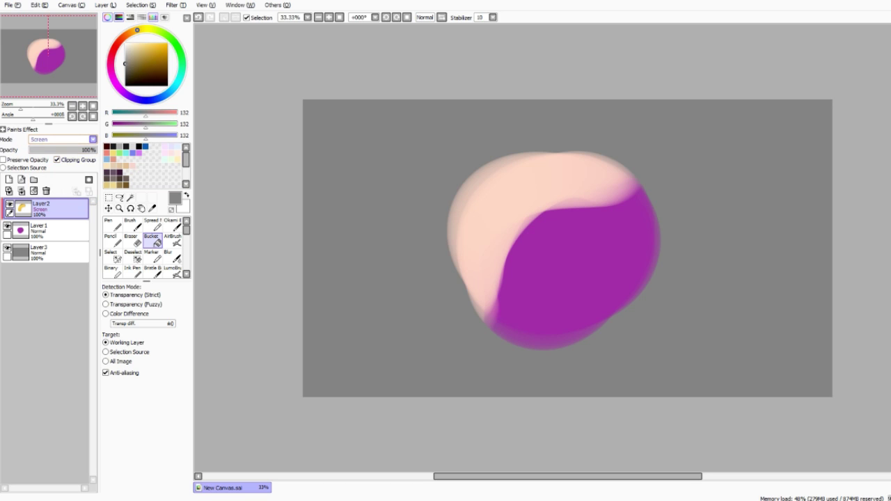
click(61, 139)
click(59, 171)
click(61, 139)
click(59, 178)
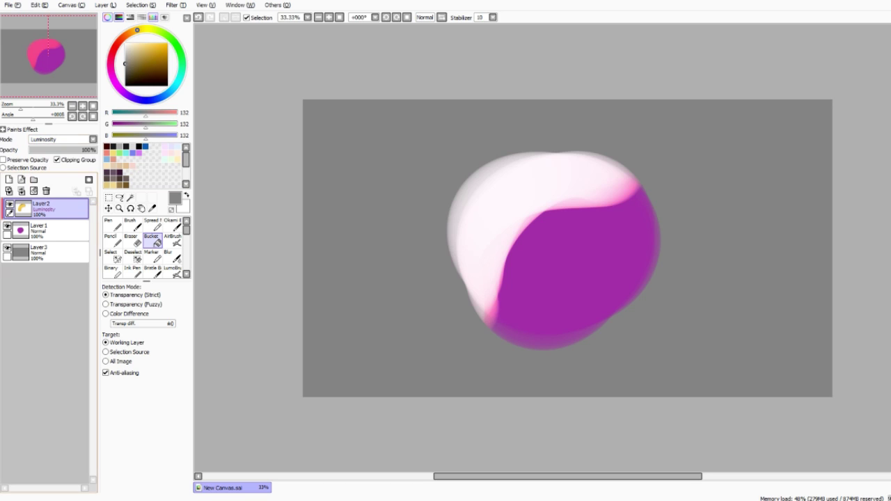
Switch Layer2's blending mode through Shade and Lumi & Shade to Binary Color
click(61, 139)
click(59, 185)
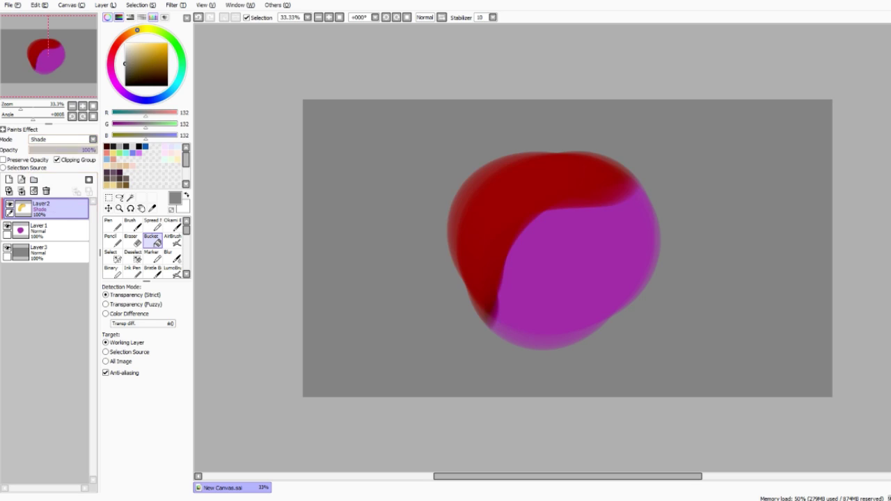
click(61, 139)
click(59, 193)
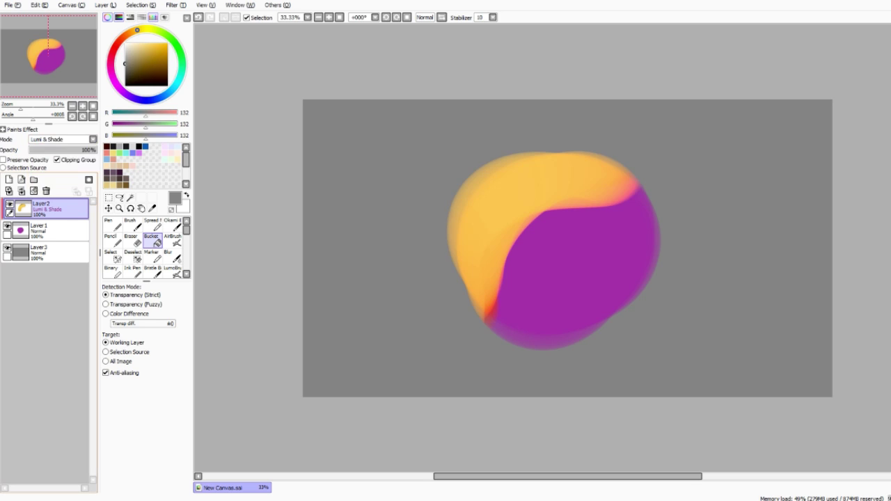
click(61, 139)
click(59, 200)
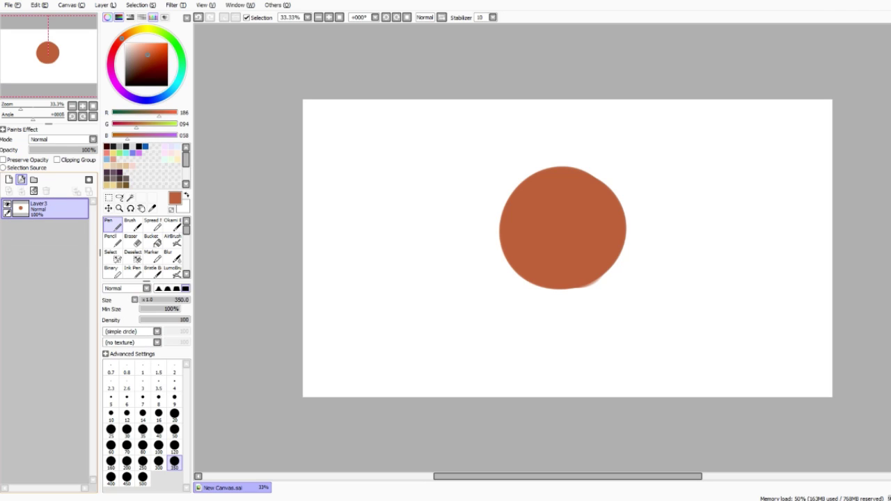
Add a linework layer above Layer3 and draw a black size 9 line around the orange circle with the Curve tool
click(21, 180)
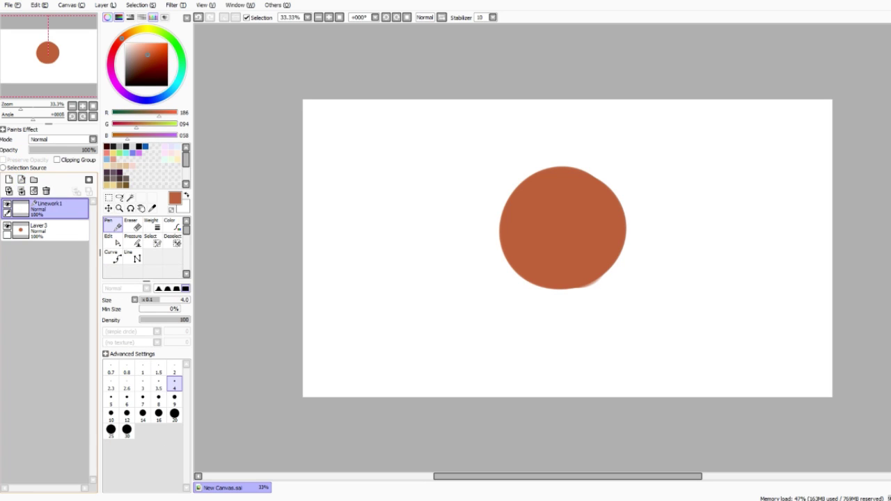
click(113, 257)
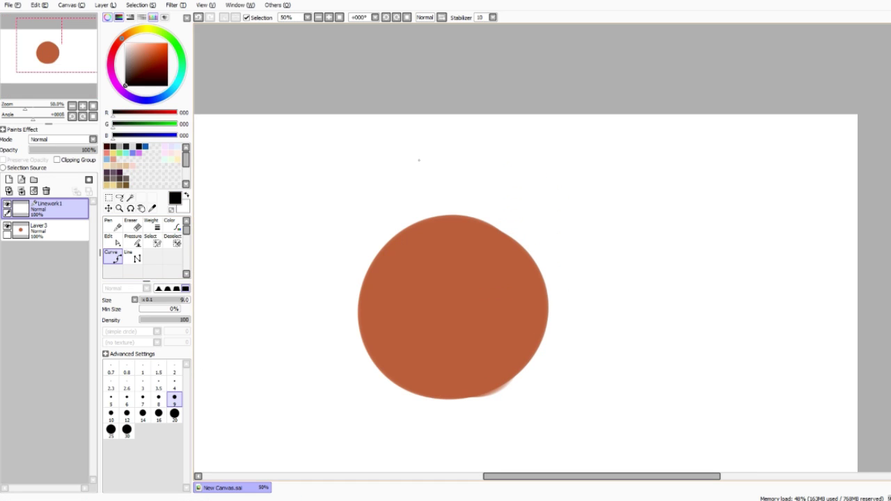
mouse_move(410, 166)
mouse_down()
mouse_move(334, 203)
mouse_move(306, 320)
mouse_move(316, 400)
mouse_move(406, 443)
mouse_move(515, 438)
mouse_move(552, 424)
mouse_move(603, 351)
mouse_move(569, 244)
mouse_move(576, 234)
mouse_move(524, 160)
mouse_move(516, 180)
mouse_move(462, 174)
mouse_move(444, 188)
mouse_move(440, 208)
mouse_move(413, 203)
mouse_up()
Reshape the black curve's upper-left end and left side by moving its control points inward toward the orange circle
scroll(440, 240, up, 2)
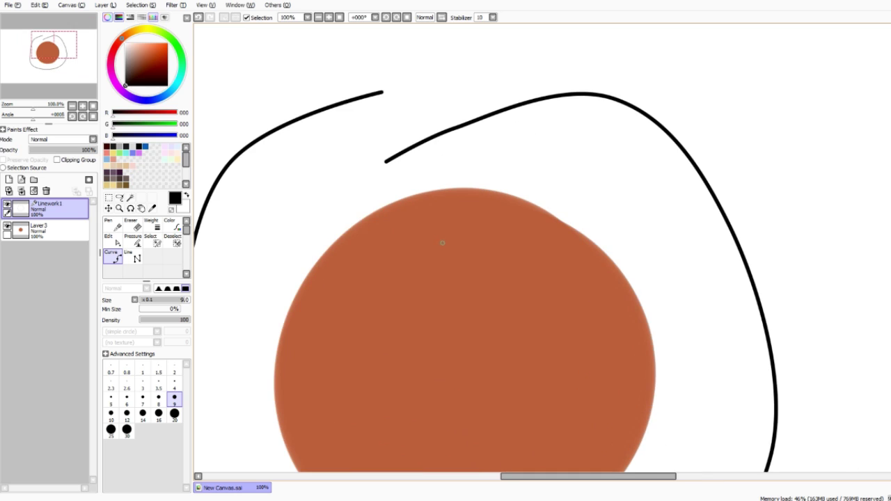
drag(441, 241, 523, 219)
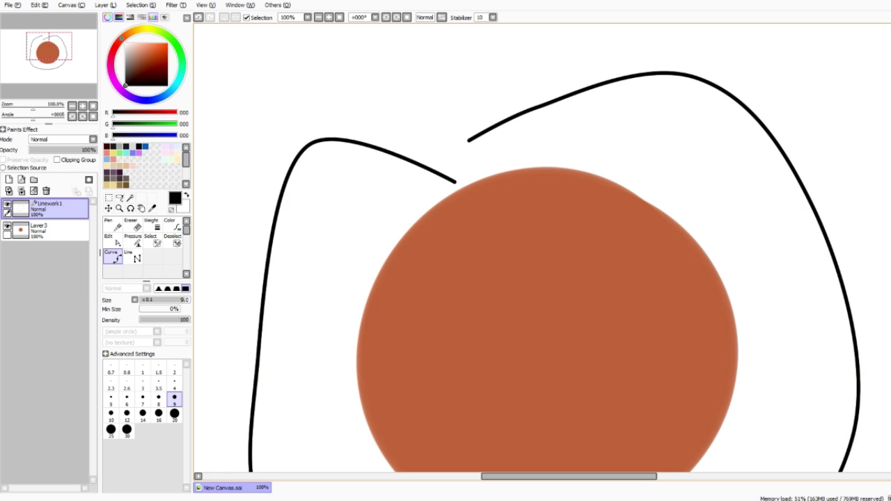
drag(473, 179, 475, 181)
drag(306, 148, 376, 259)
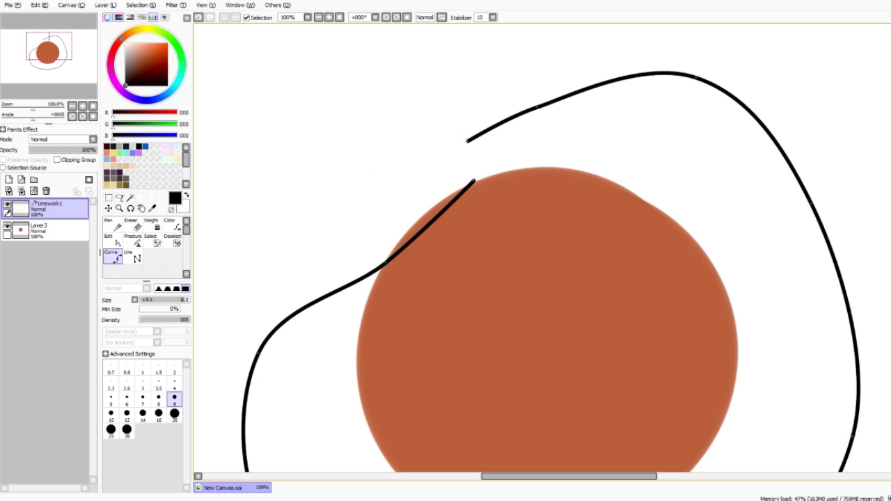
drag(258, 353, 348, 370)
drag(332, 465, 362, 258)
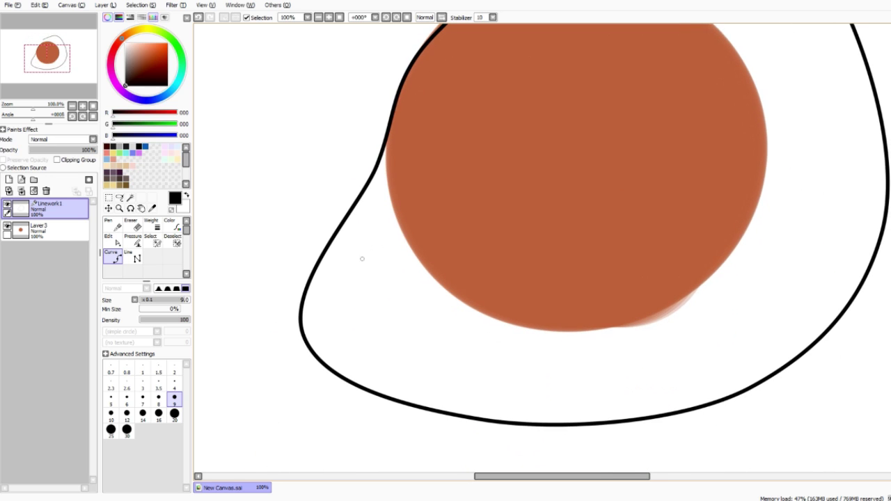
drag(302, 335, 396, 277)
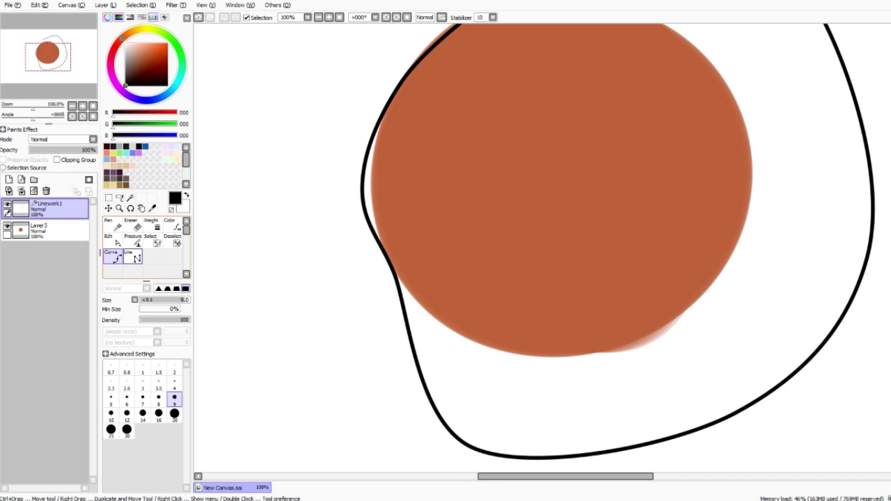
Draw a zigzag of connected straight black segments with the Line tool in the empty area left of the curve
click(133, 257)
click(254, 108)
click(241, 260)
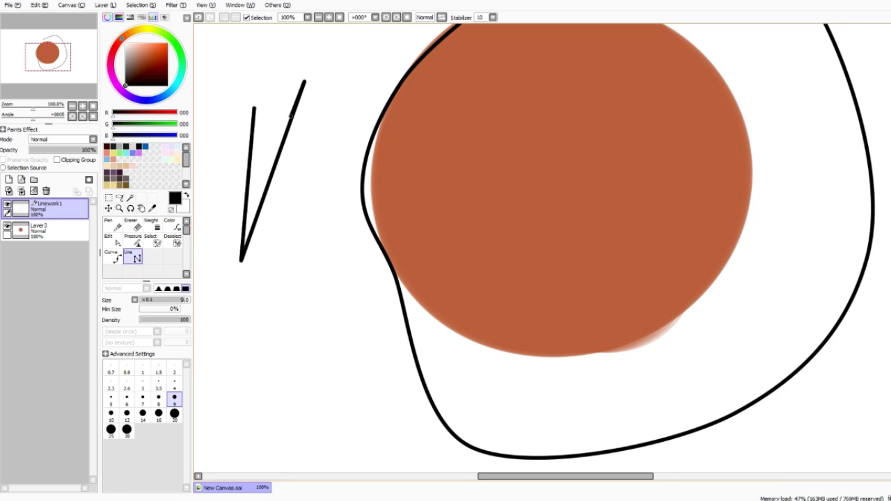
click(305, 82)
click(306, 208)
click(357, 105)
click(351, 42)
click(257, 33)
click(212, 73)
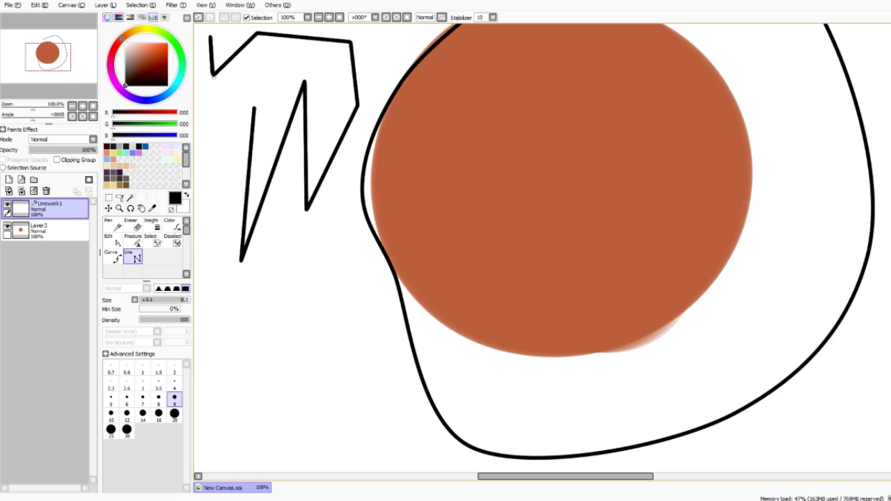
click(208, 37)
click(220, 135)
click(276, 65)
click(274, 115)
double_click(262, 121)
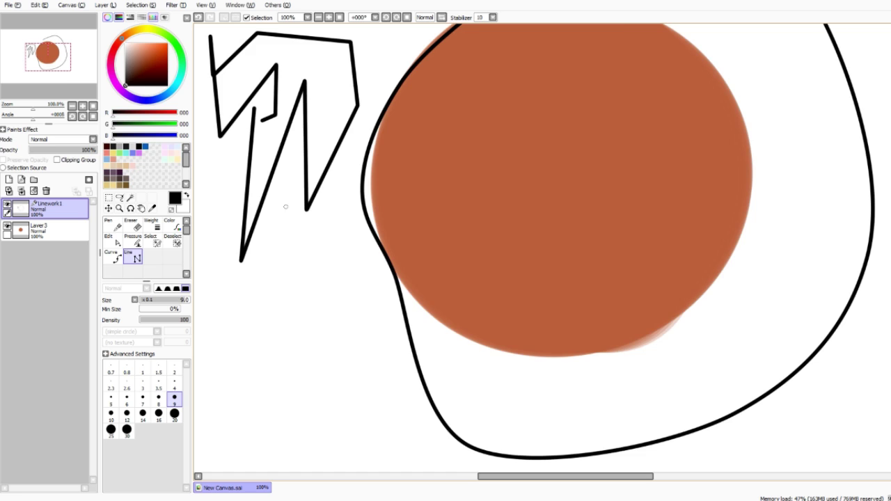
Draw a long looping black squiggle with the linework Pen at size 4 in the empty area right of the curve
drag(285, 208, 291, 277)
click(113, 225)
mouse_move(835, 229)
mouse_down()
mouse_move(583, 198)
mouse_move(517, 270)
mouse_up()
mouse_move(699, 75)
mouse_down()
mouse_move(703, 230)
mouse_move(832, 119)
mouse_up()
mouse_move(867, 171)
mouse_down()
mouse_move(793, 169)
mouse_move(871, 188)
mouse_up()
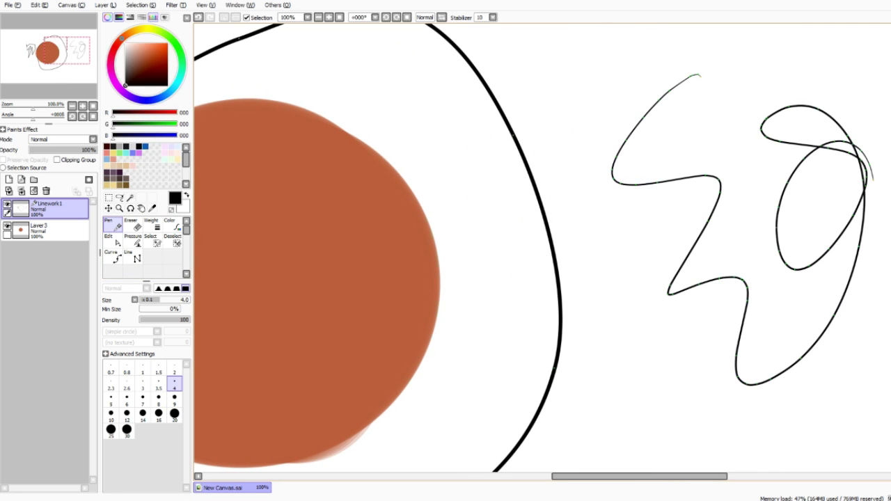
Reshape the upper part of the thin squiggle by moving several of its control points
drag(676, 86, 718, 133)
drag(661, 100, 623, 37)
drag(644, 112, 577, 115)
drag(625, 139, 647, 98)
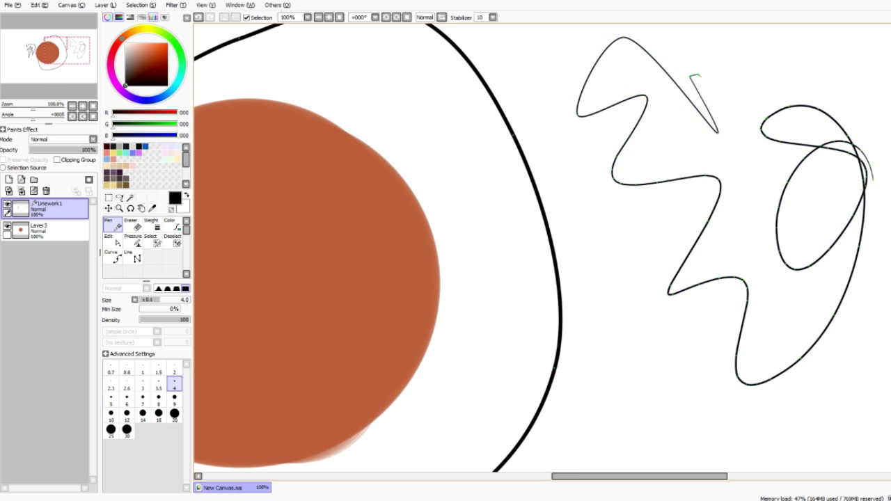